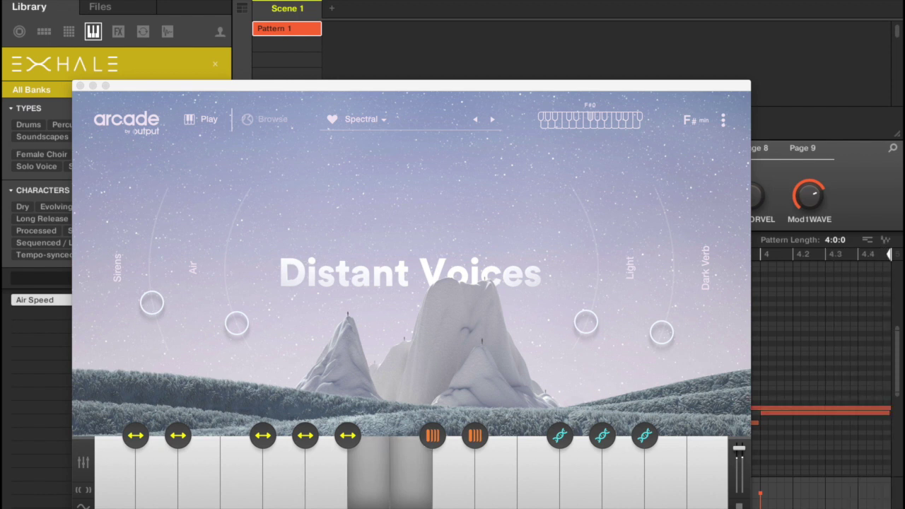
Raise the Dark Verb and Light macros of the Distant Voices kit and check the whispering vocal sample's settings
drag(661, 332, 673, 267)
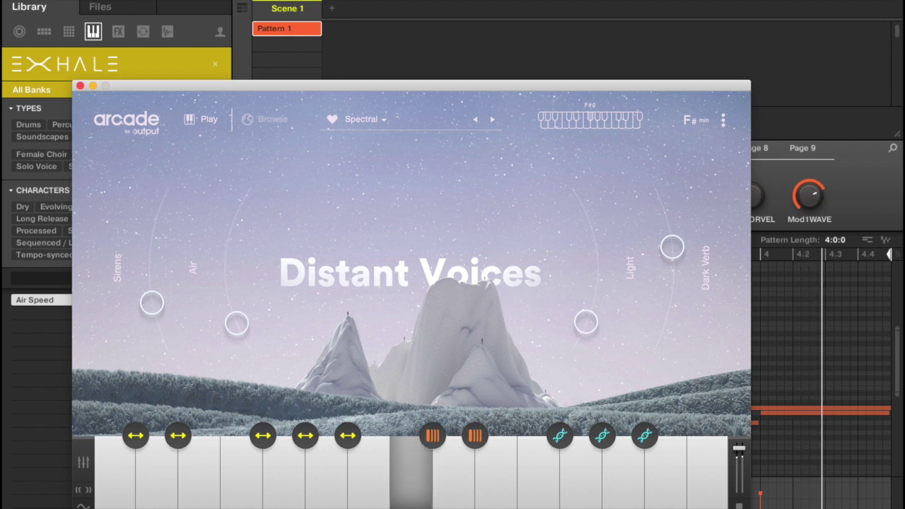
click(411, 506)
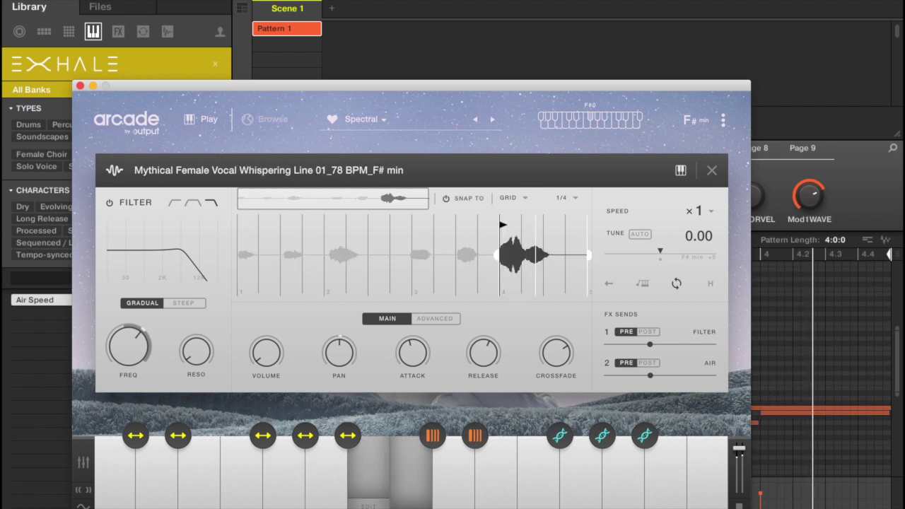
key(Escape)
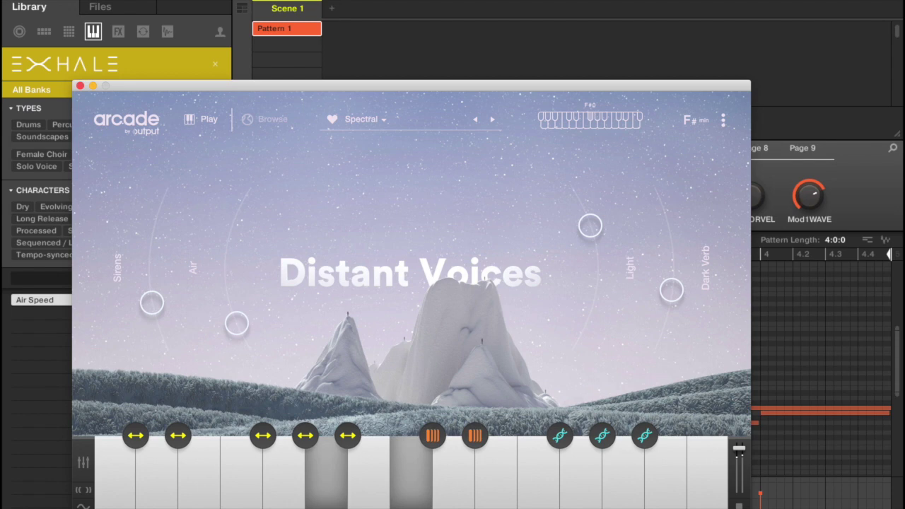
Save the project as chamber in the maschine projects folder on the external Passport drive
key(super+s)
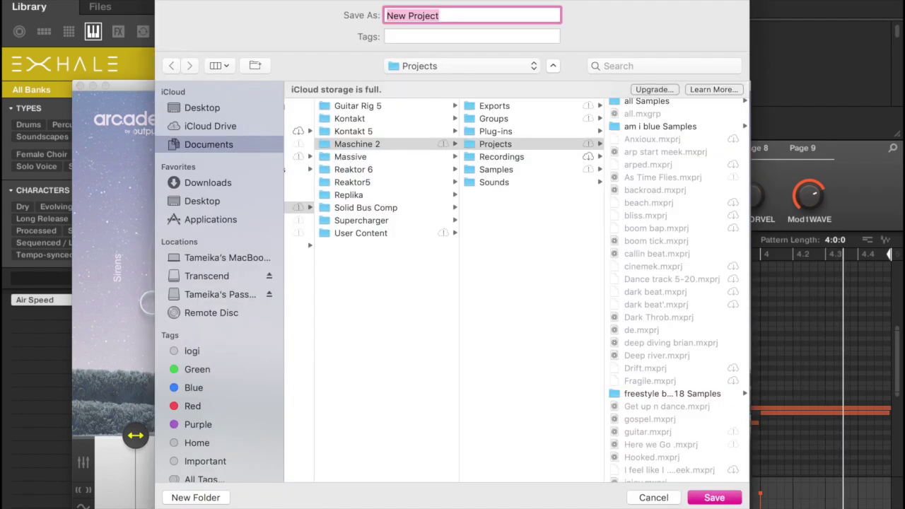
text(chamber)
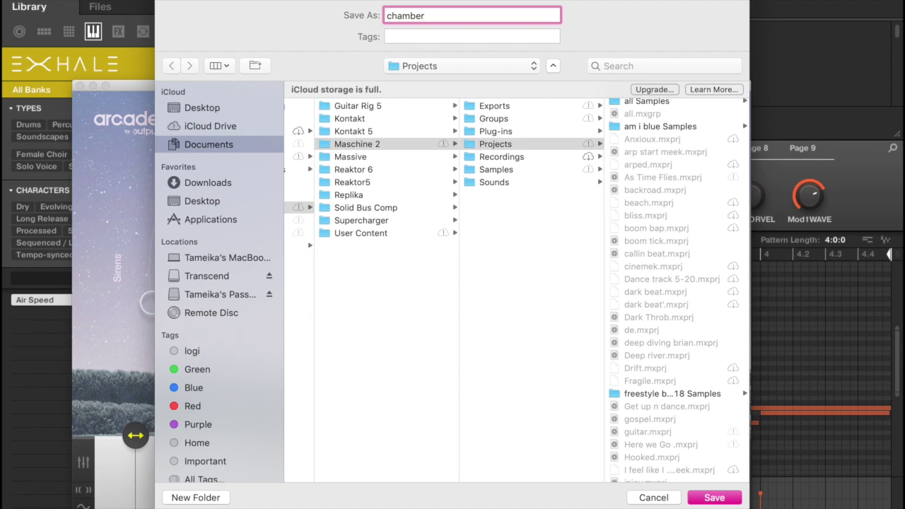
click(220, 294)
scroll(357, 282, down, 10)
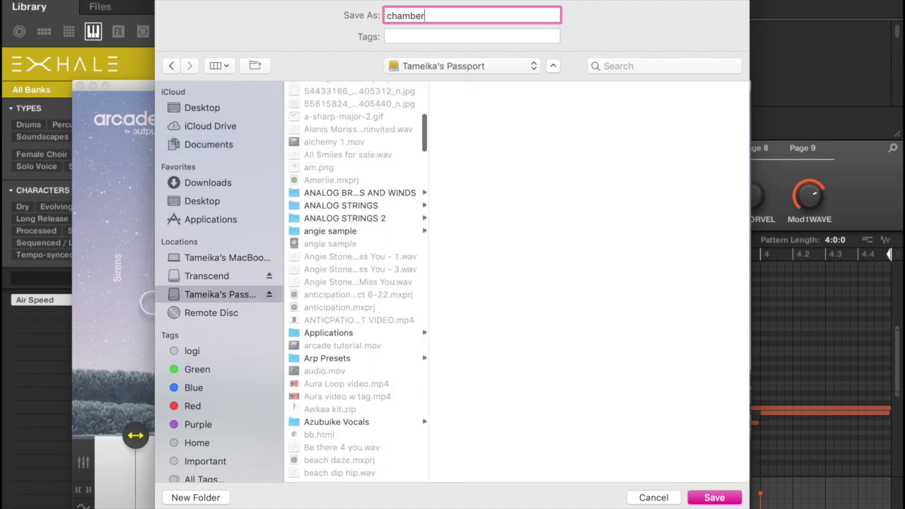
scroll(357, 282, down, 10)
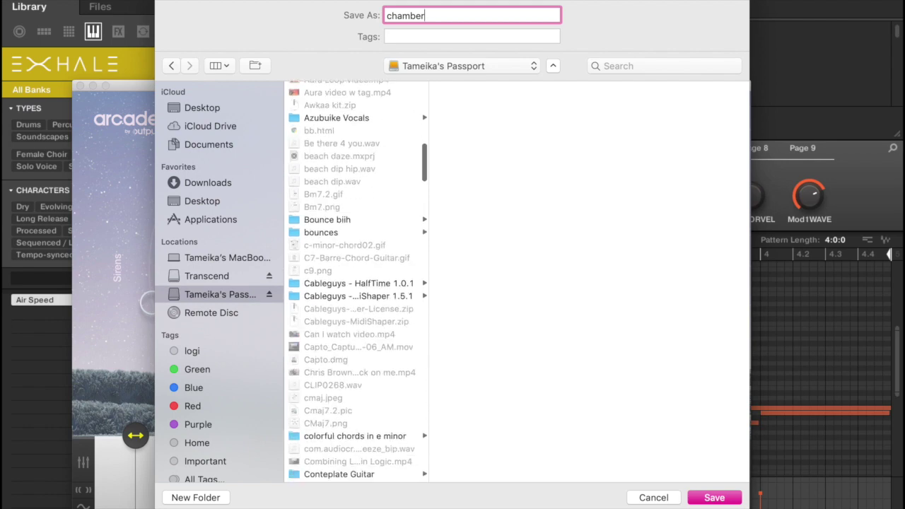
scroll(357, 281, down, 8)
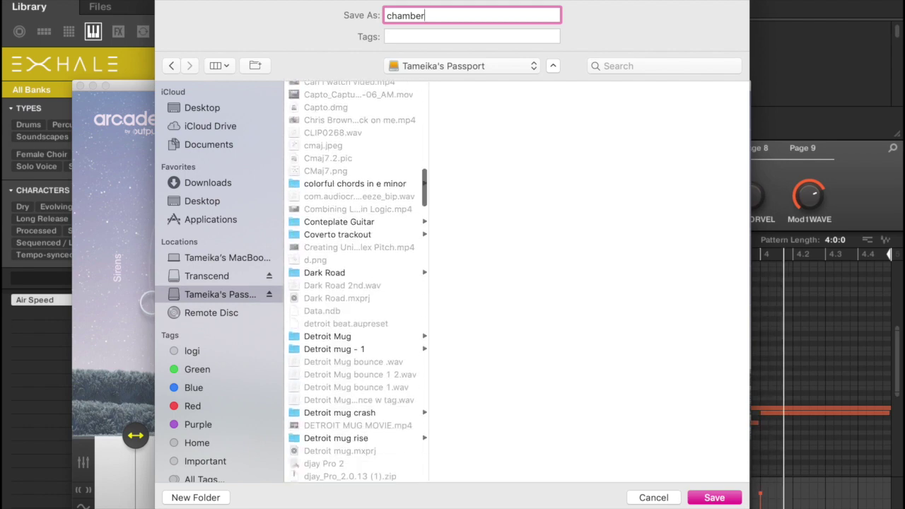
scroll(357, 281, down, 8)
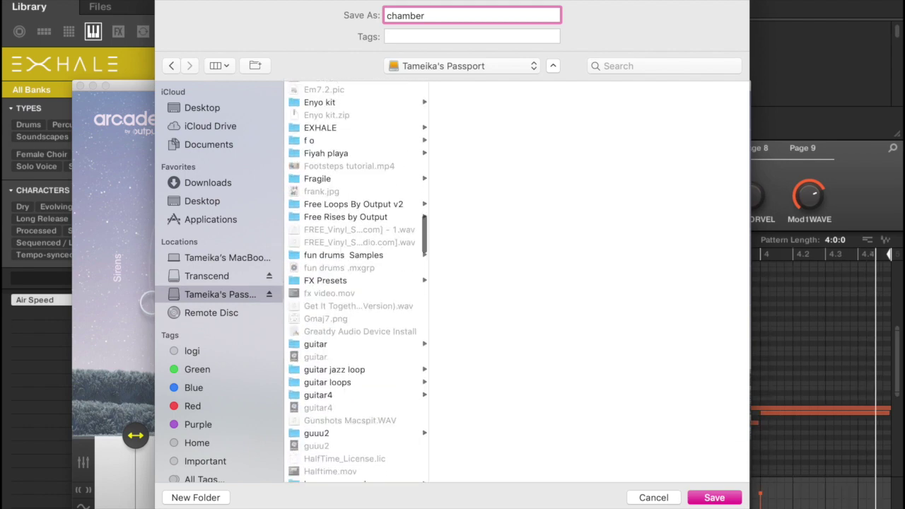
scroll(357, 281, down, 8)
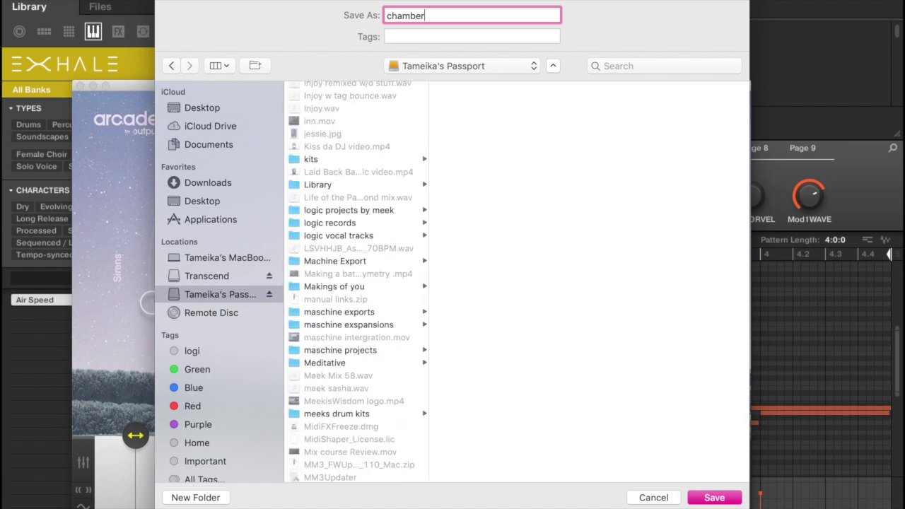
click(340, 350)
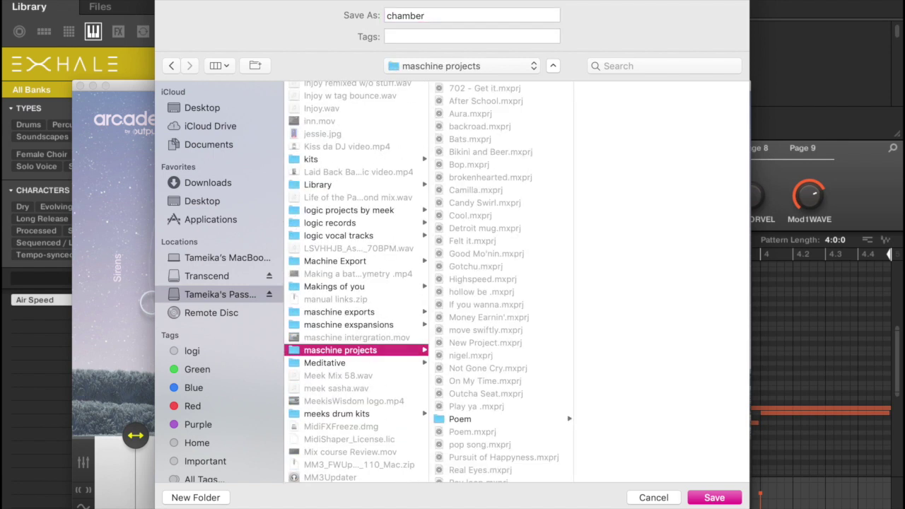
key(Return)
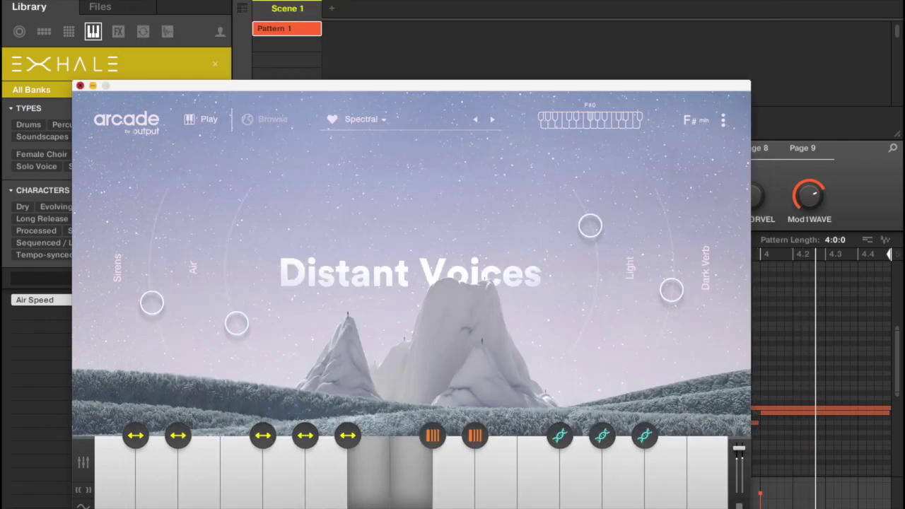
Close the Arcade instrument window and add a second group, B1, to the project
click(80, 86)
click(331, 114)
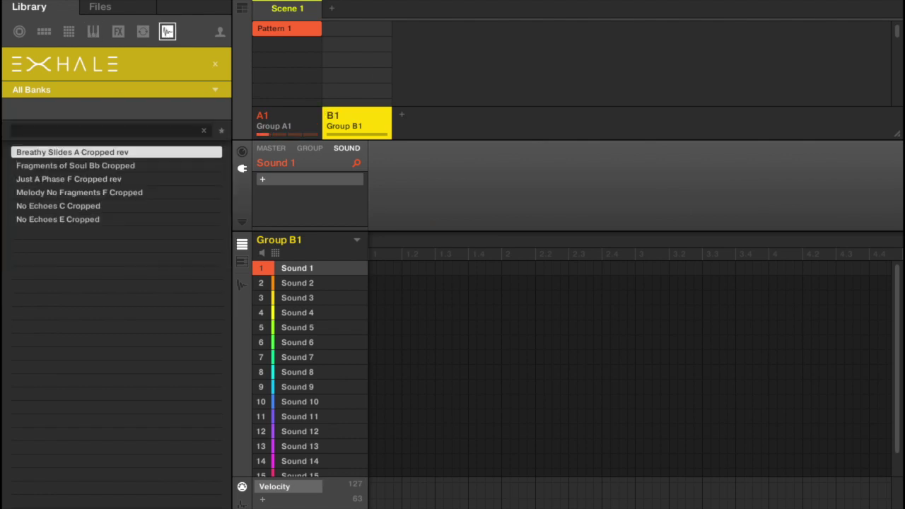
Load the Clap Blew one-shot from the Pure Drip library onto Sound 2 of Group B1
click(215, 64)
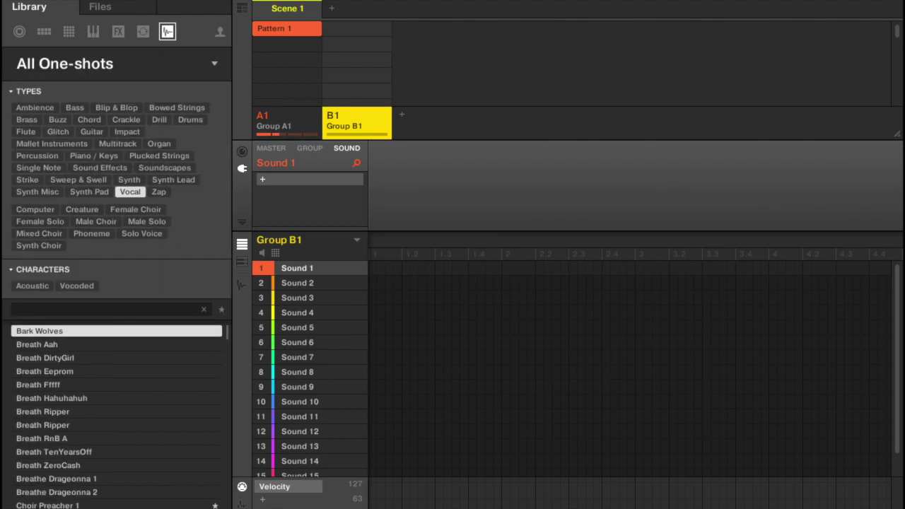
click(215, 64)
click(297, 283)
scroll(114, 282, down, 5)
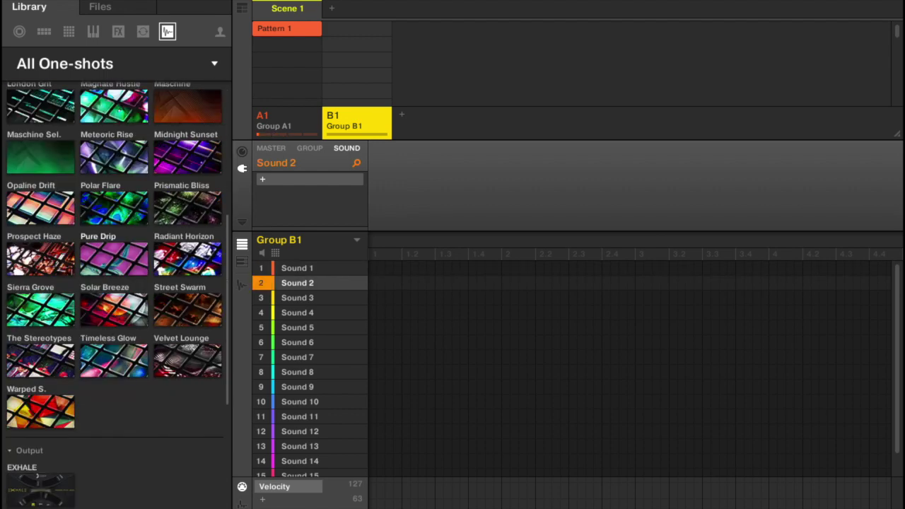
click(114, 260)
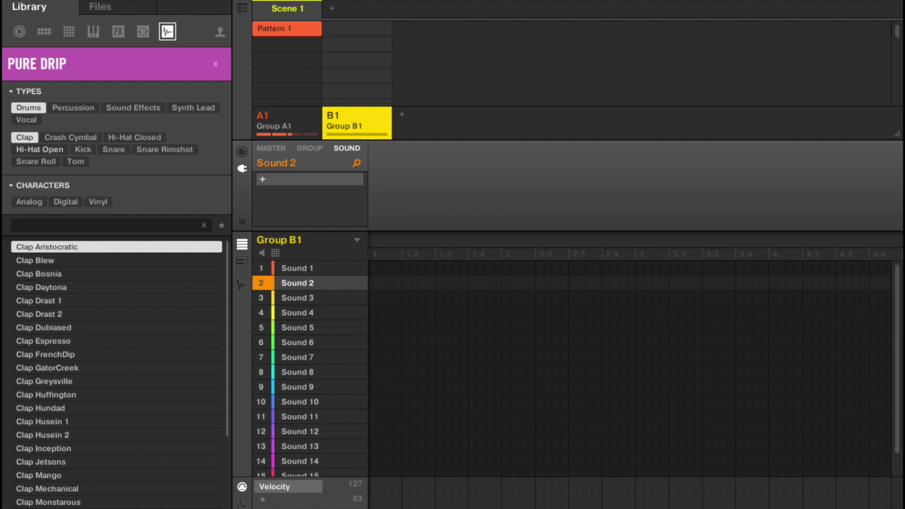
click(35, 260)
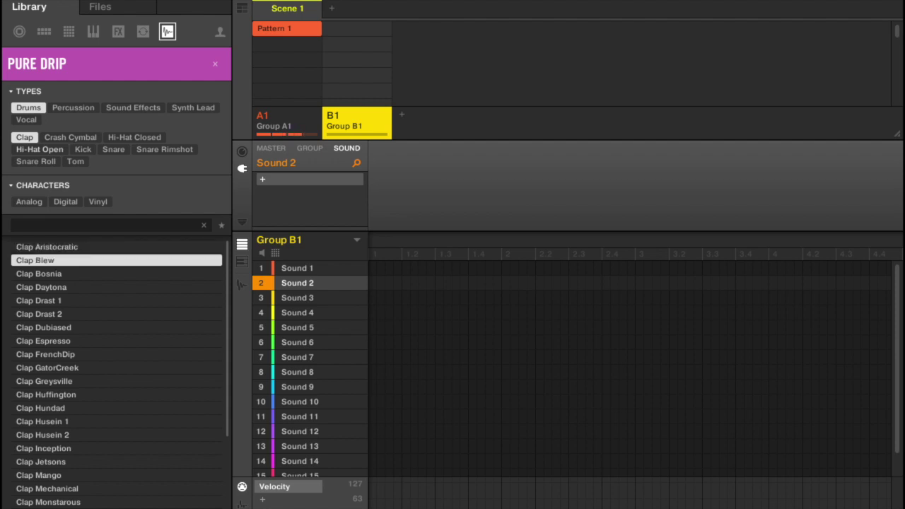
key(Return)
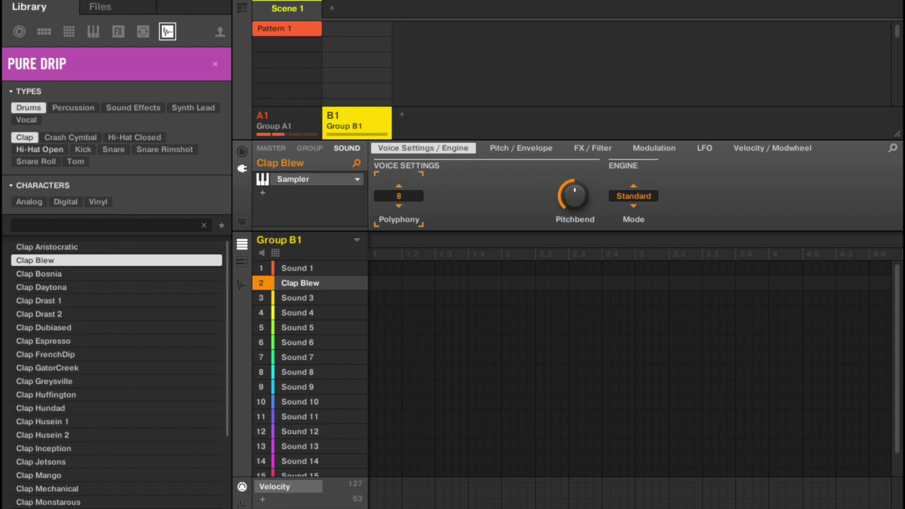
Record Clap Blew hits on beats 2 and 4 of every bar in Group B1's four-bar pattern
key(r)
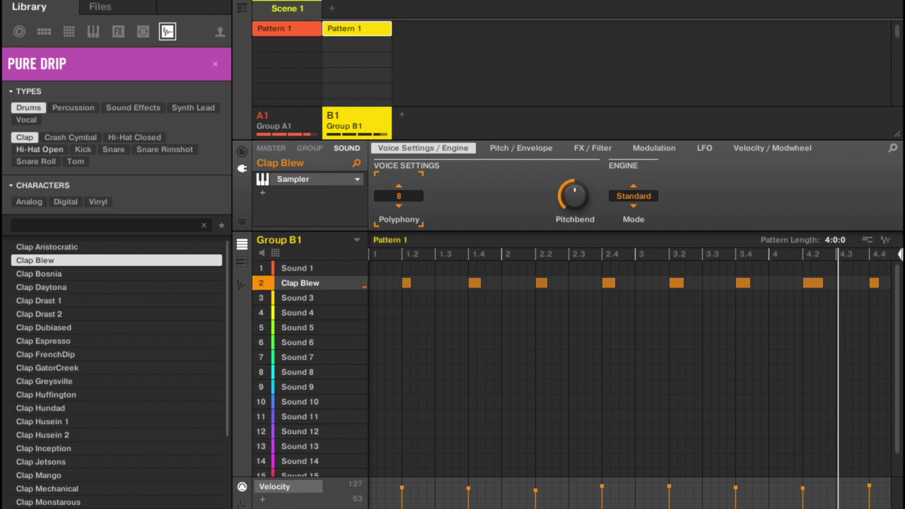
click(298, 328)
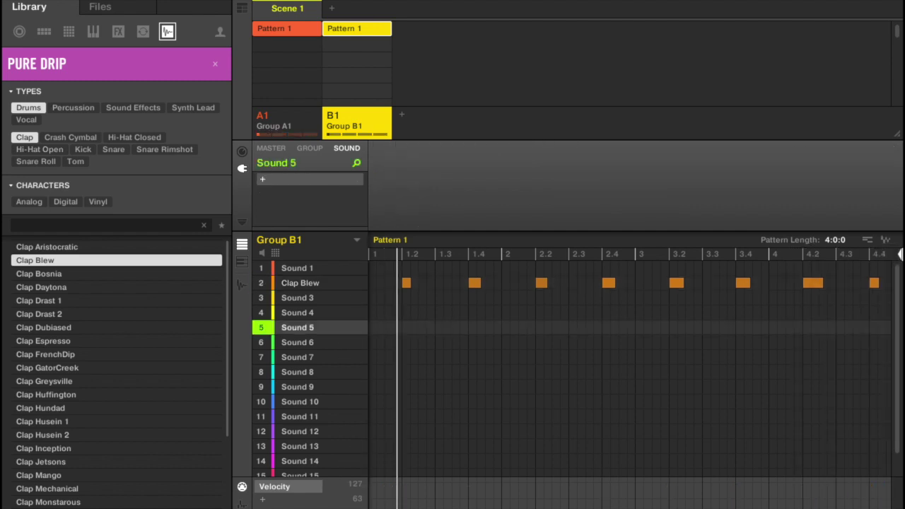
click(300, 283)
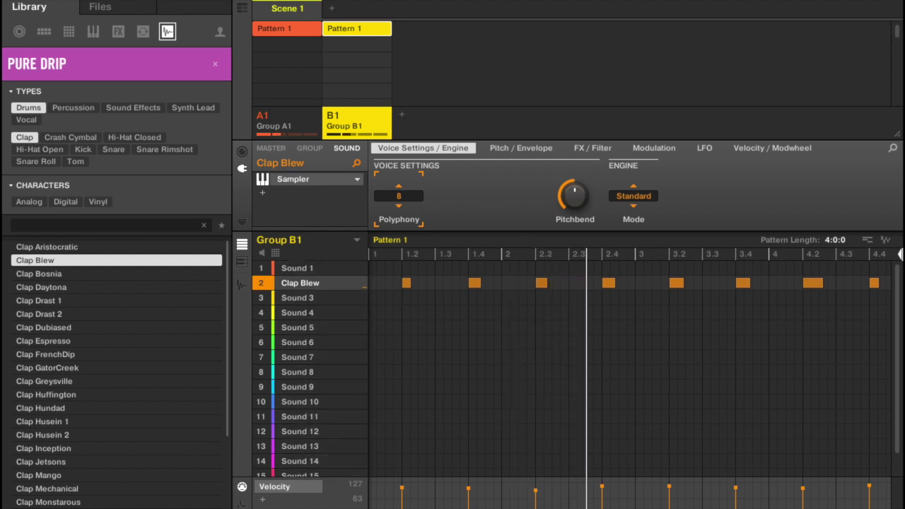
Record a four-bar kick pattern with Kick Greysvile 2 on Sound 1 and display its notes in the piano roll
key(ctrl+a)
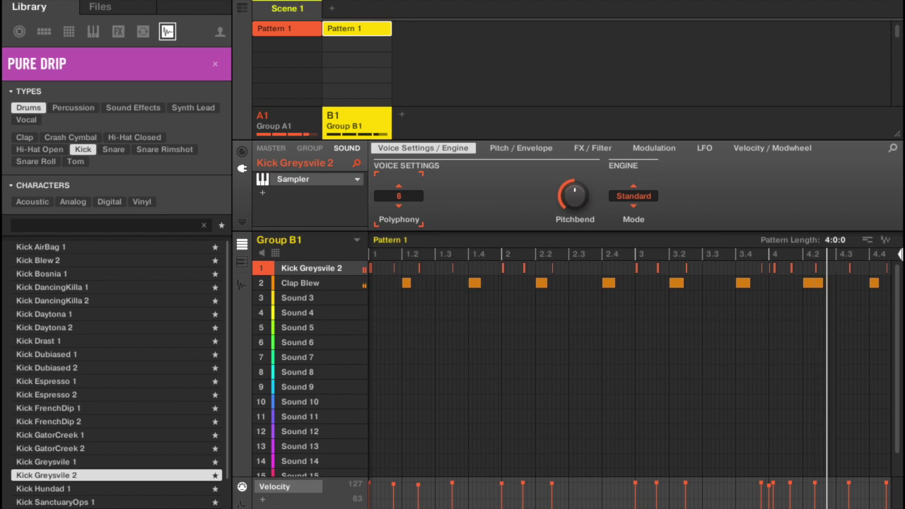
click(242, 262)
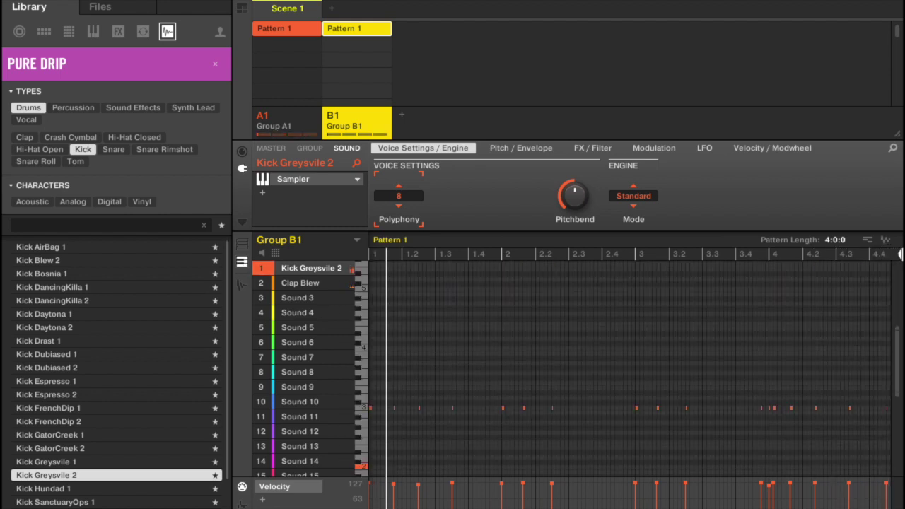
scroll(504, 368, up, 5)
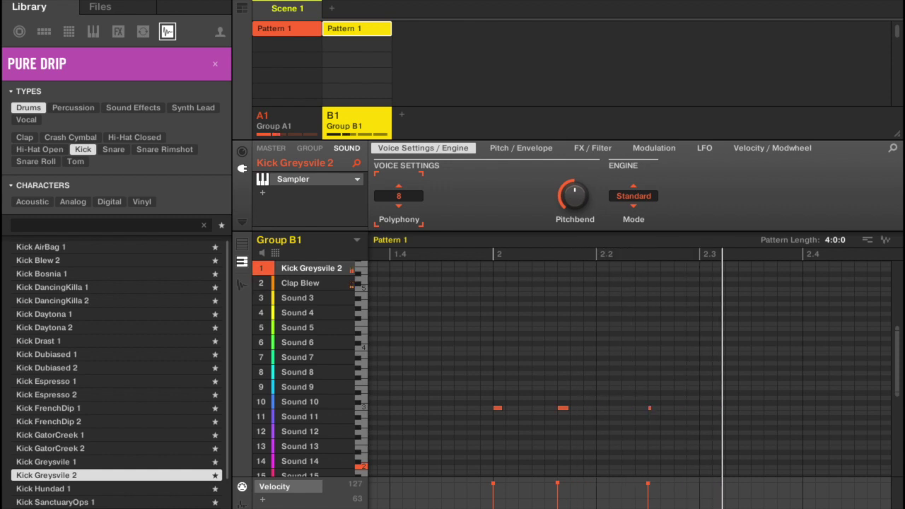
key(F4)
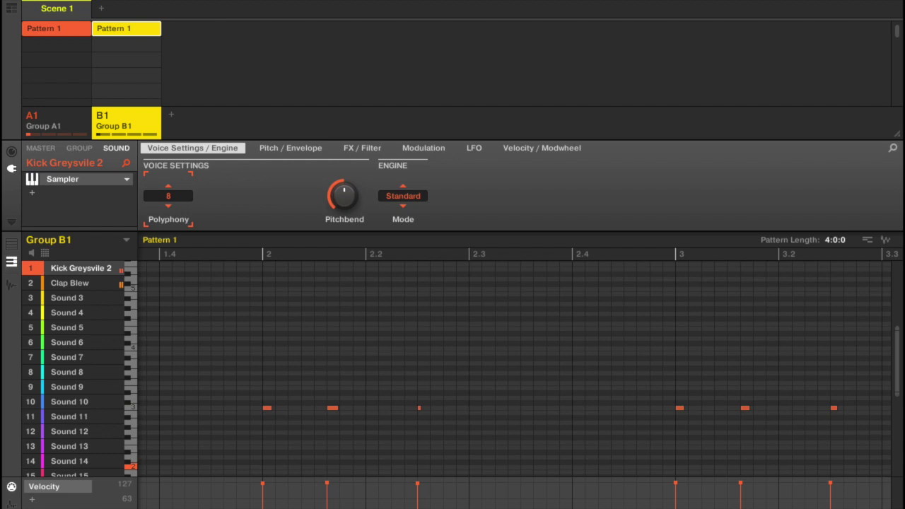
Try a 1/8 step grid on the kick pattern and play the loop against it
click(78, 506)
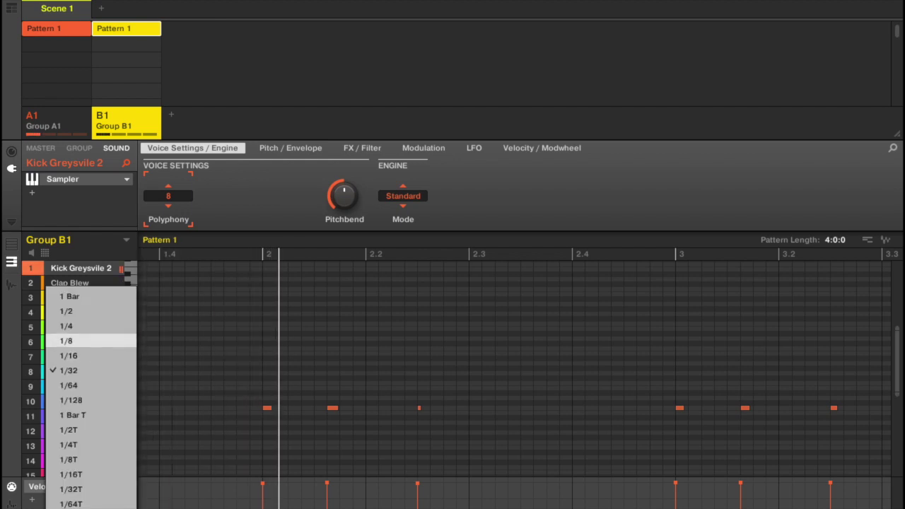
click(78, 340)
key(space)
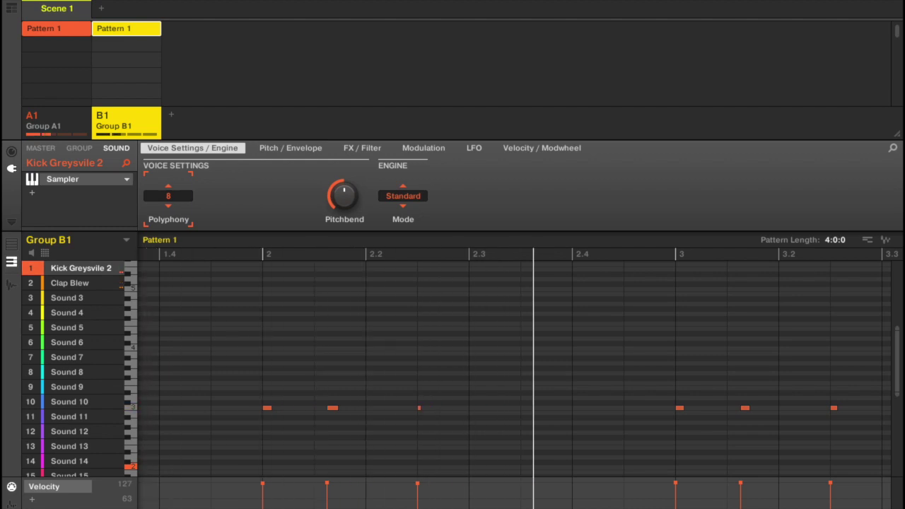
key(ctrl+u)
key(space)
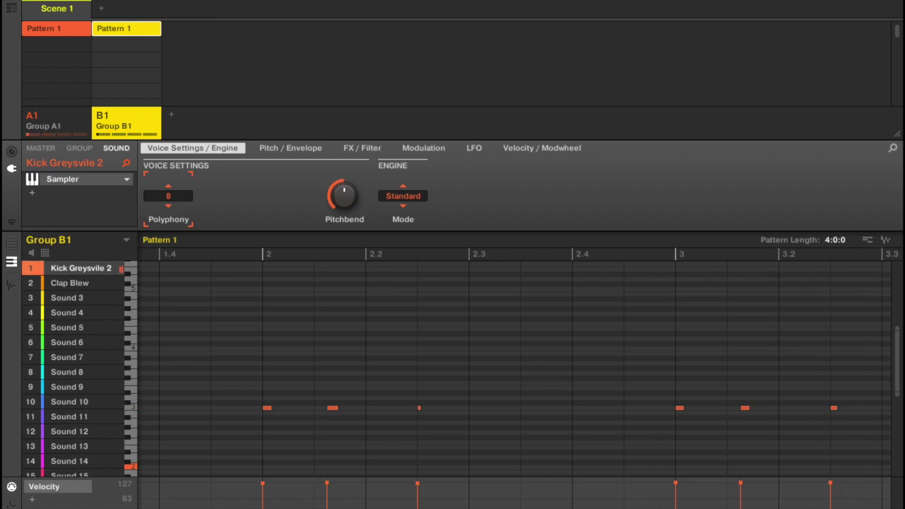
Set the step grid to 1/16 and align the kick notes in bar 4 to it
click(78, 505)
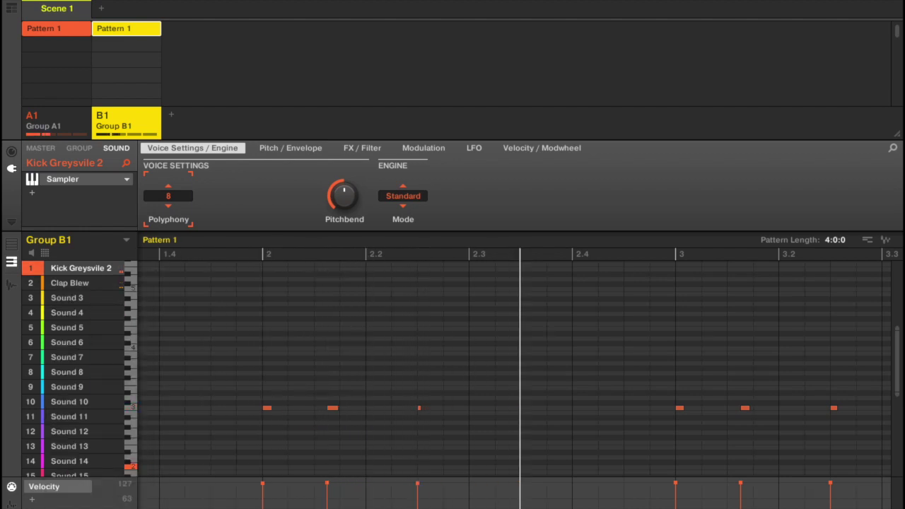
key(space)
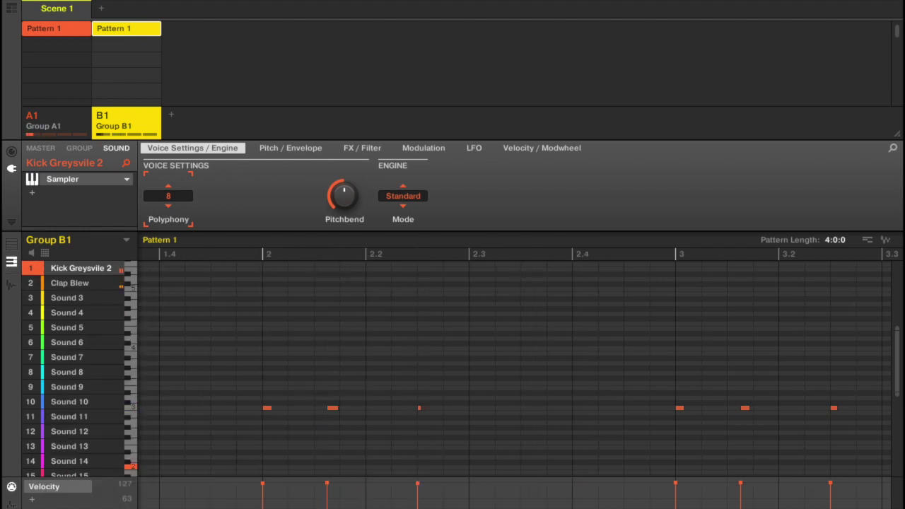
key(space)
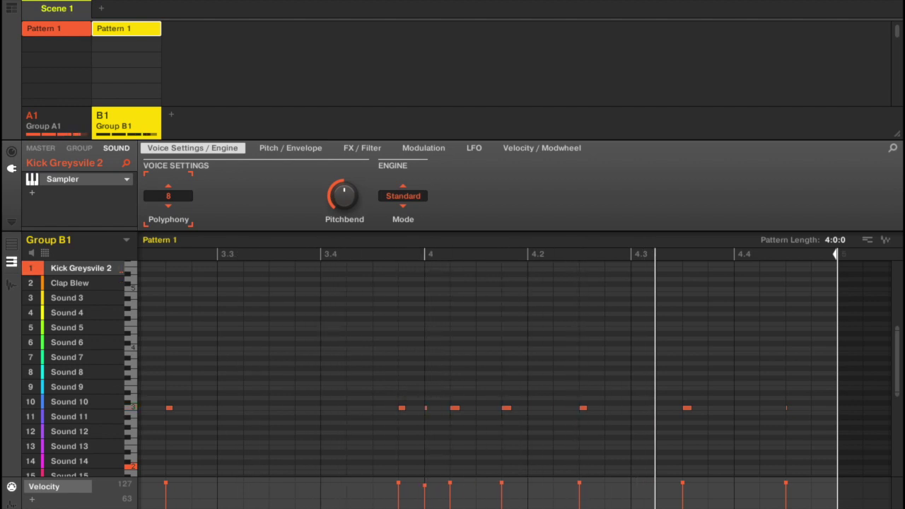
Set the step grid to 1/32, nudge the third kick note around the start of bar 4 one step later, and play the loop
click(91, 507)
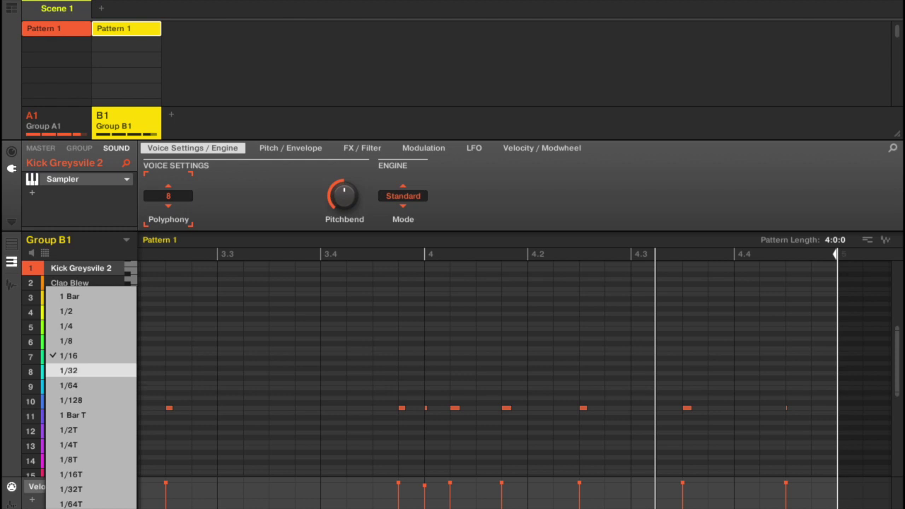
click(90, 370)
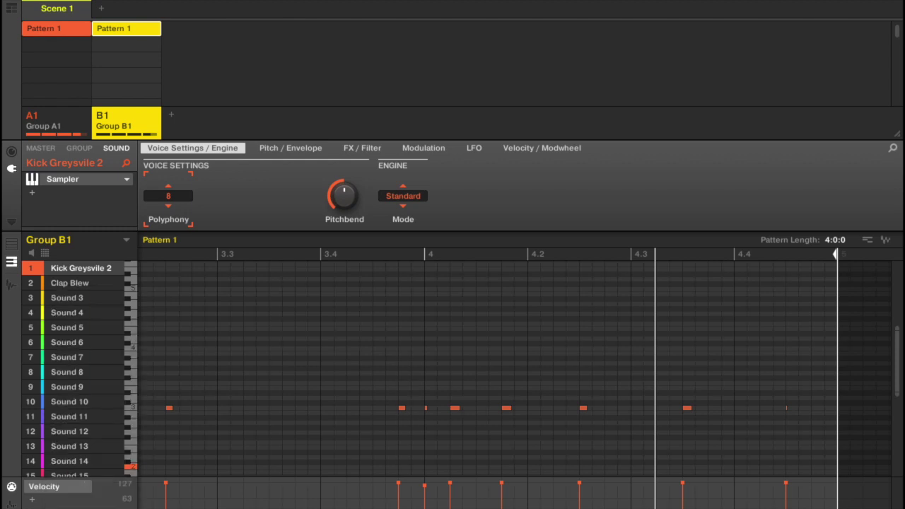
key(Right)
key(Right)
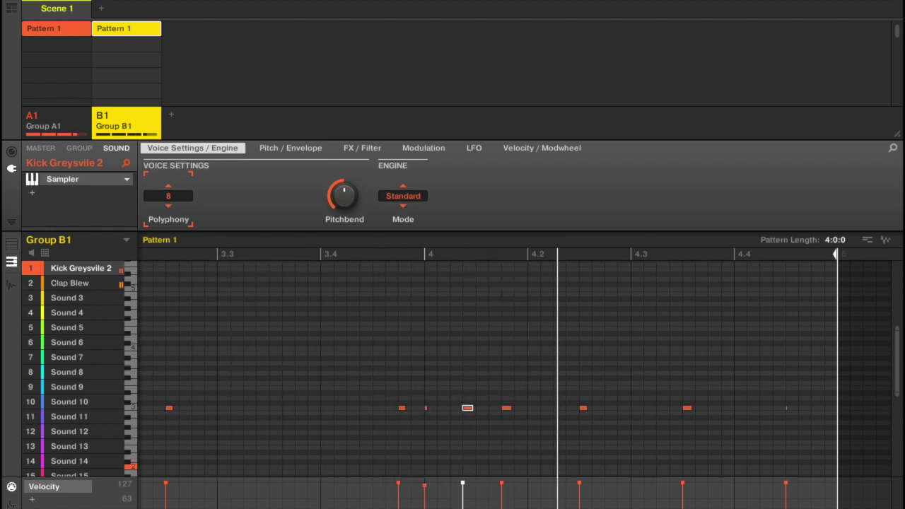
key(space)
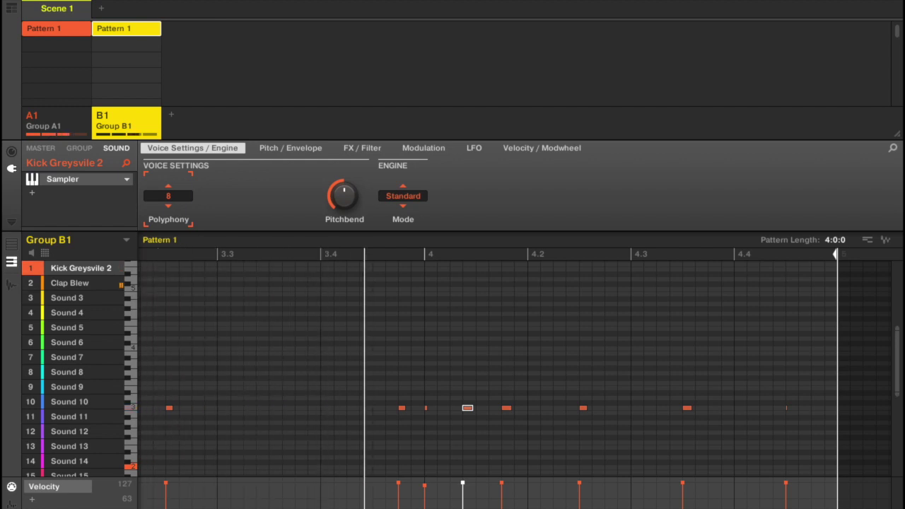
Nudge the selected kick note in bar 4 two increments earlier and raise the weaker kick at bar 4's start to match the others' velocity
key(Left)
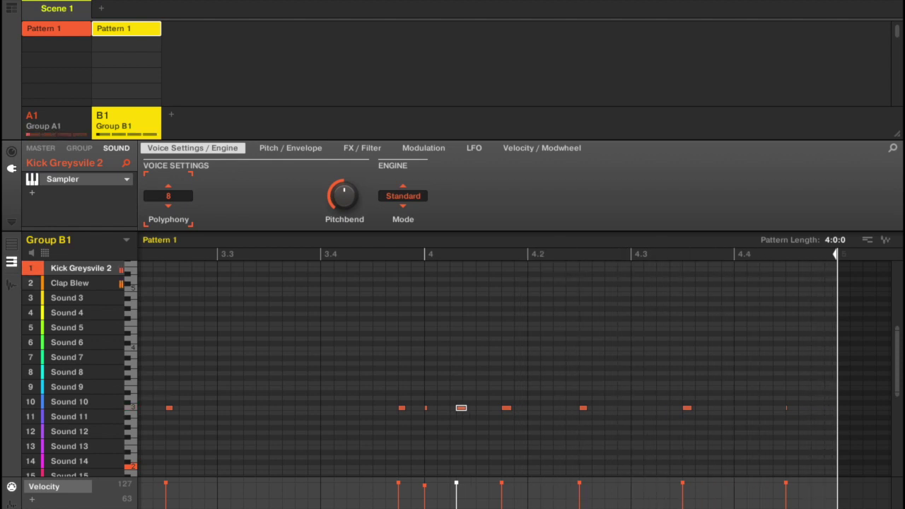
key(Left)
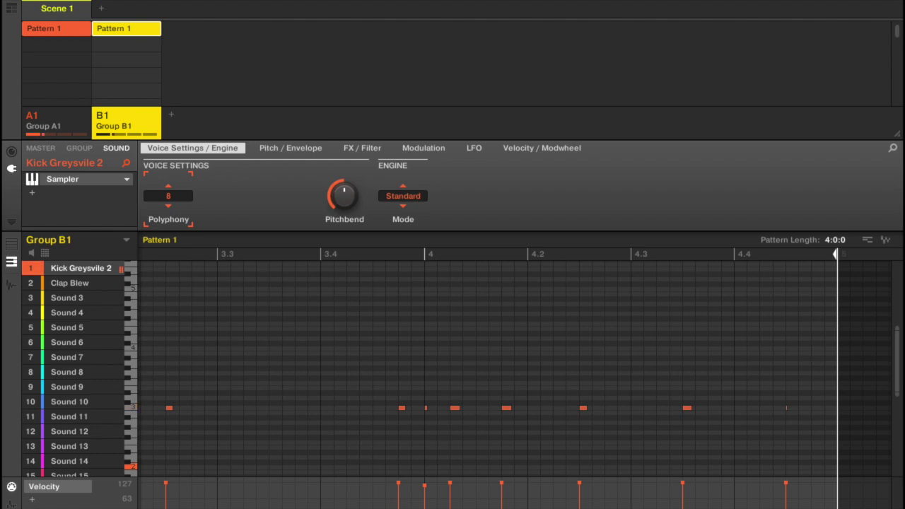
key(k)
key(ctrl+a)
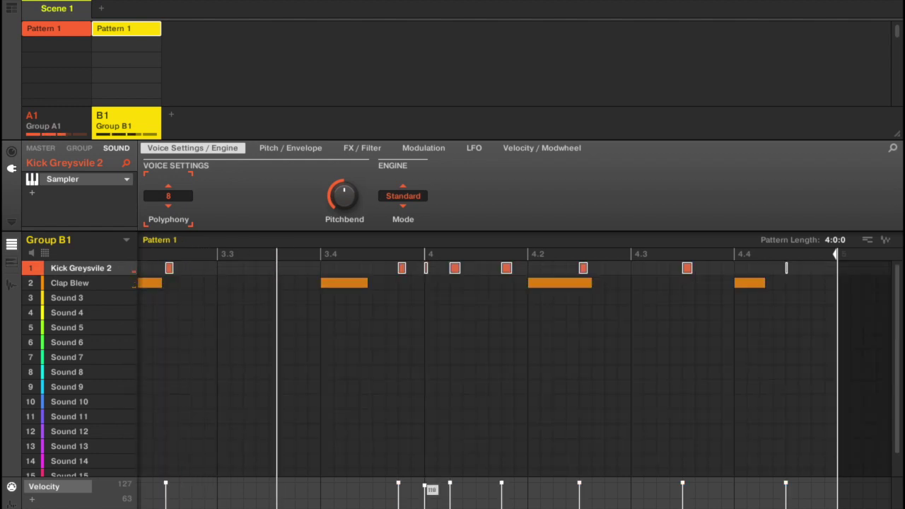
drag(424, 486, 424, 482)
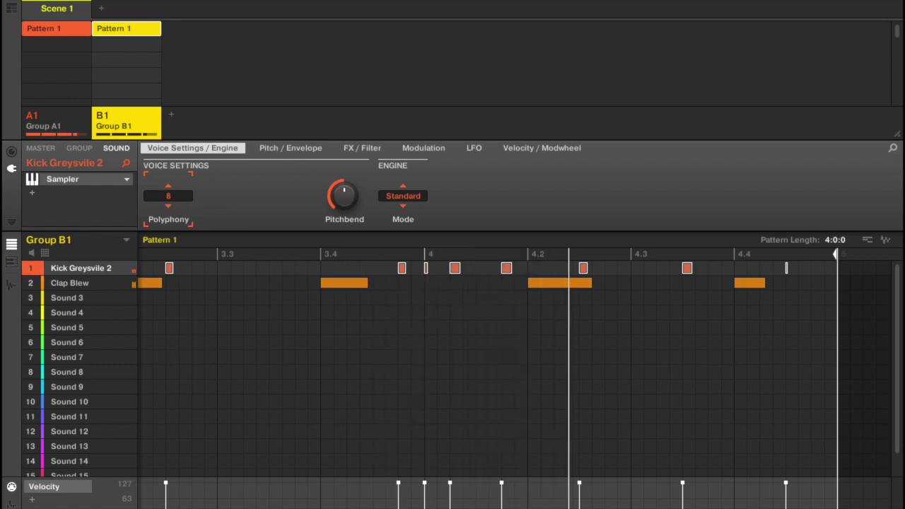
mouse_move(470, 477)
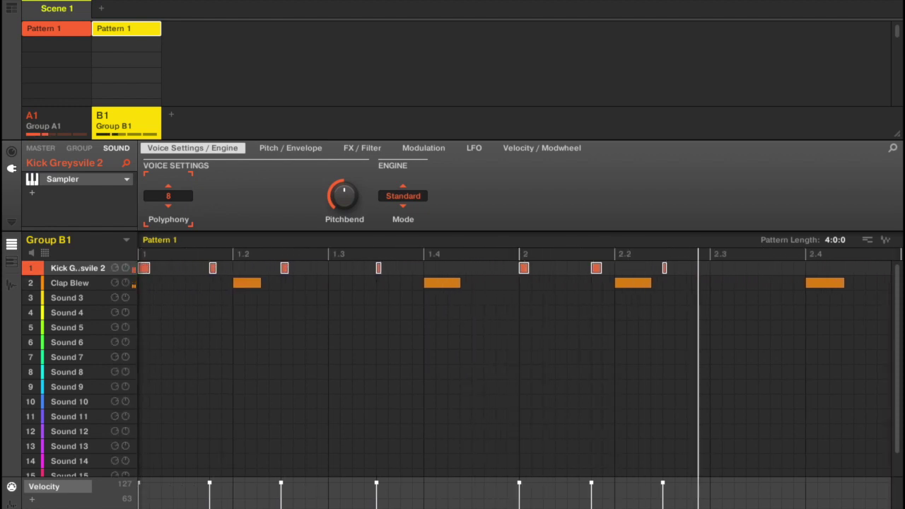
Filter the Pure Drip samples to closed hi-hats for Sound 3 and audition the favourites OceanFloat 1, RedRum 1 and Regency 2
click(67, 298)
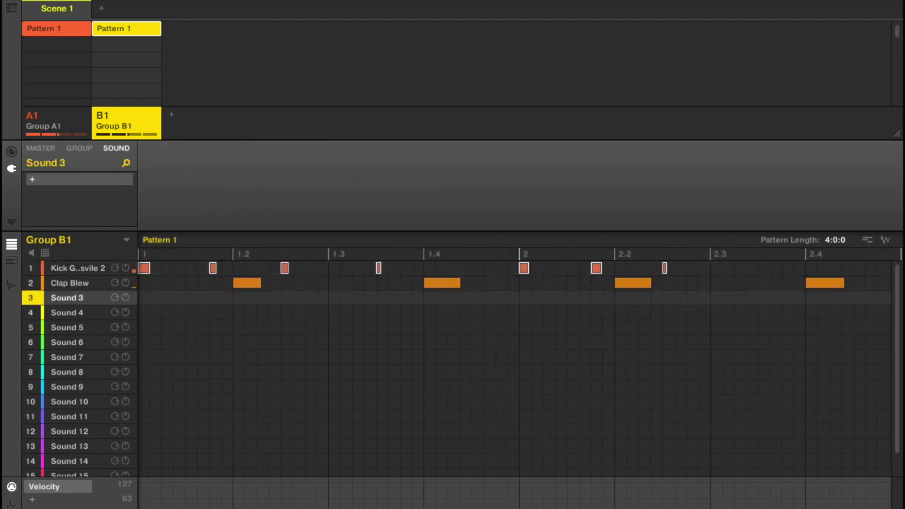
key(F4)
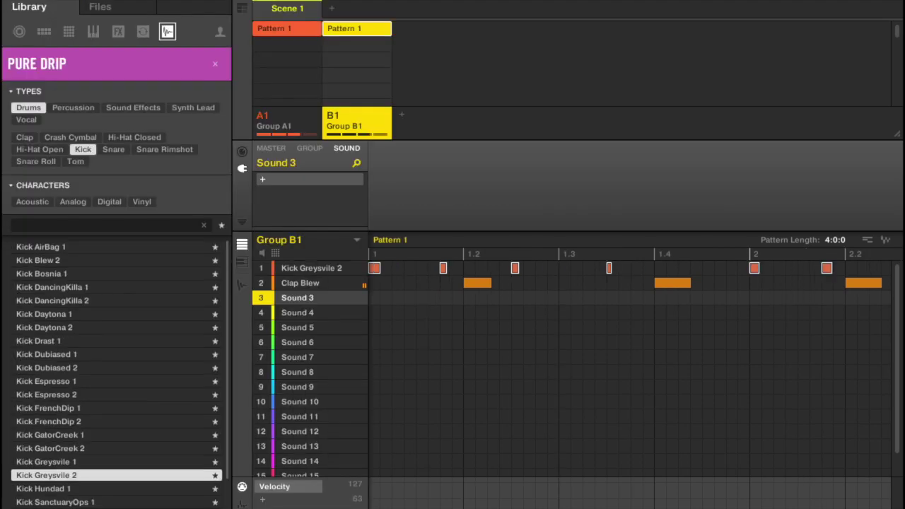
click(134, 138)
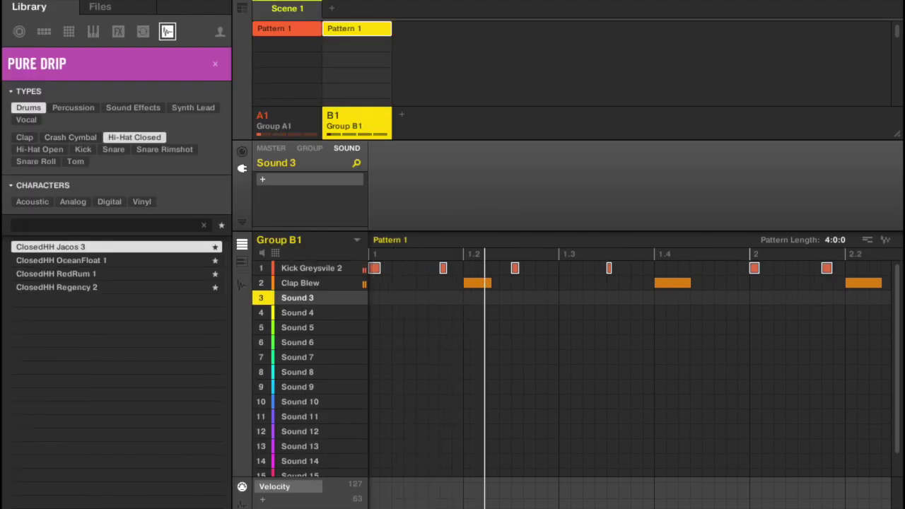
click(62, 260)
click(63, 274)
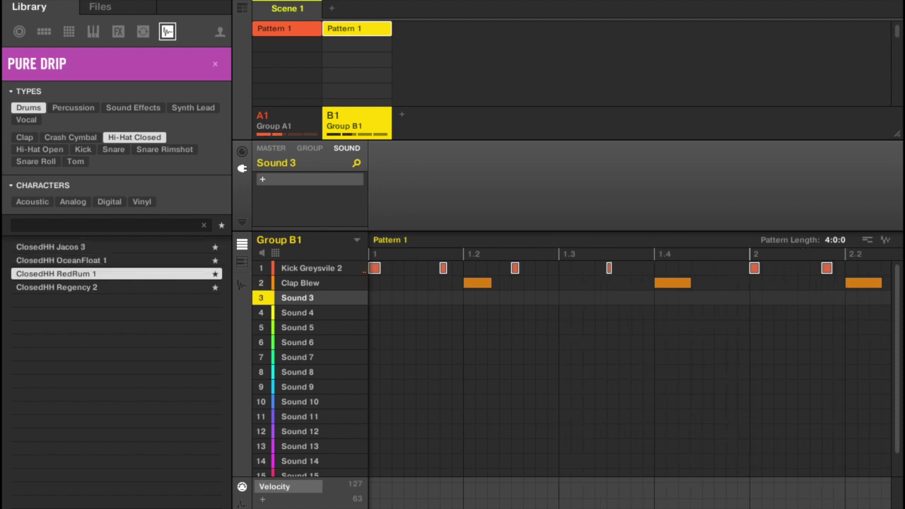
click(62, 287)
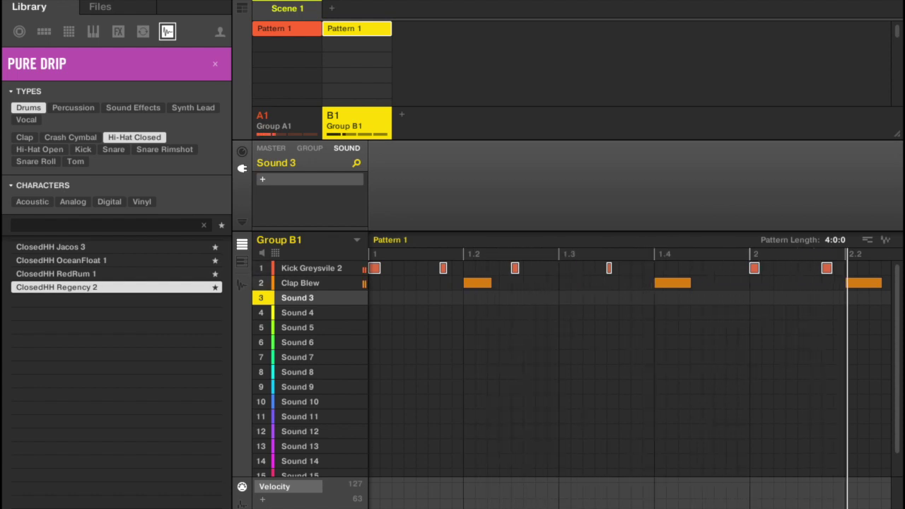
Audition the full closed hi-hat list from Regency 2 back to LemonPeppa 2 and mark ClosedHH Mango 1 as a favourite
key(Up)
key(Up)
key(Up)
key(Up)
key(Up)
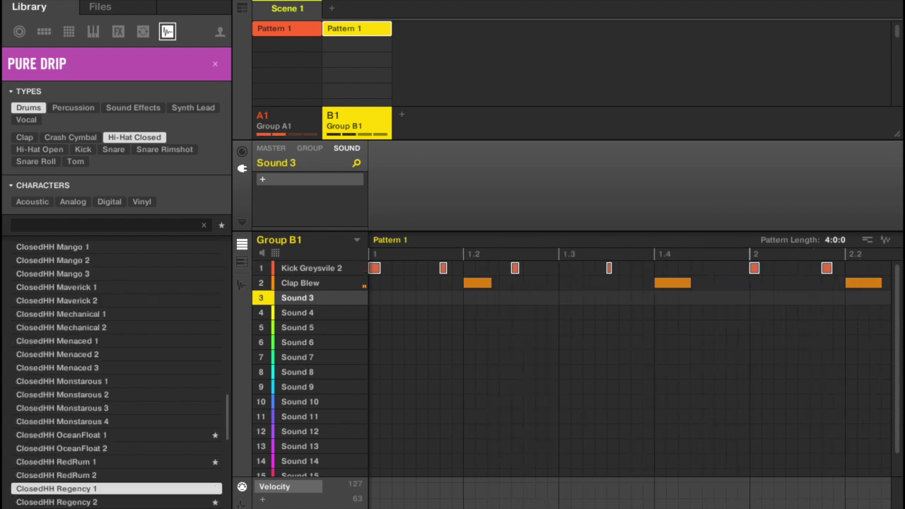
key(Up)
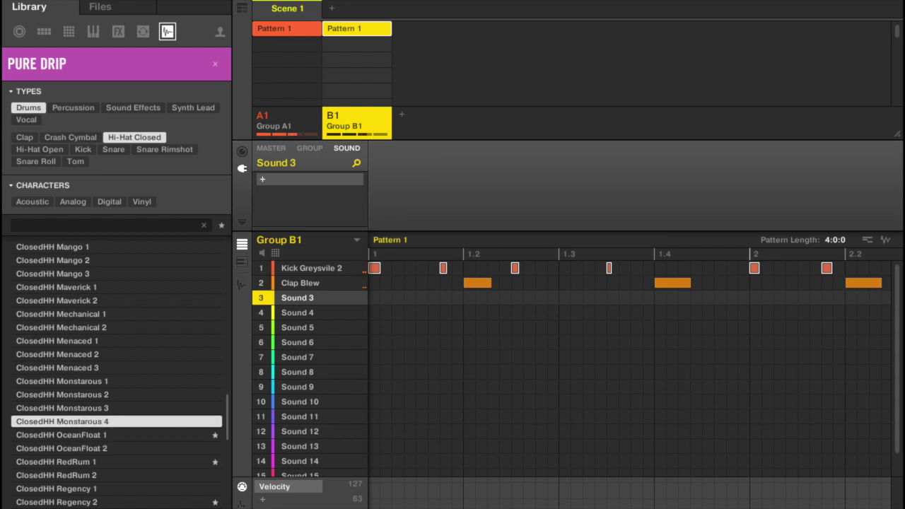
key(Down)
key(Up)
key(Up)
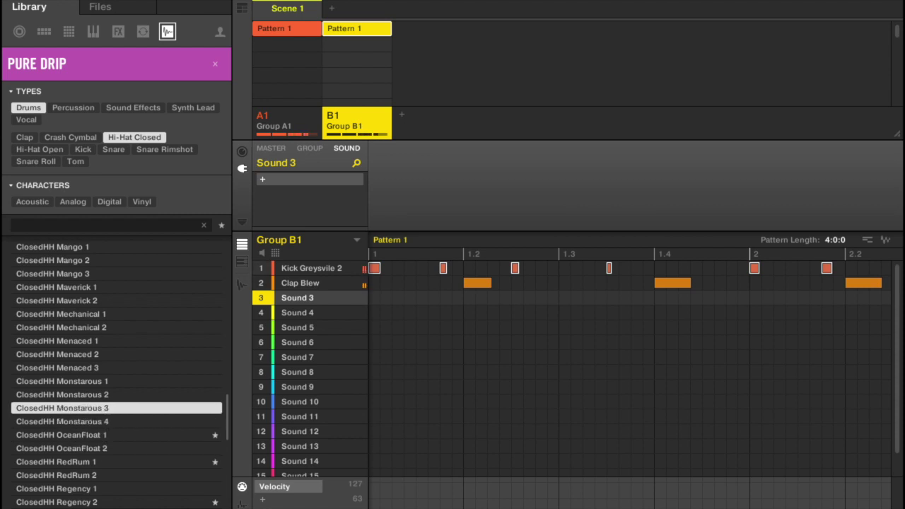
key(Up)
key(Up)
key(Up)
key(Up)
key(Up)
key(Up)
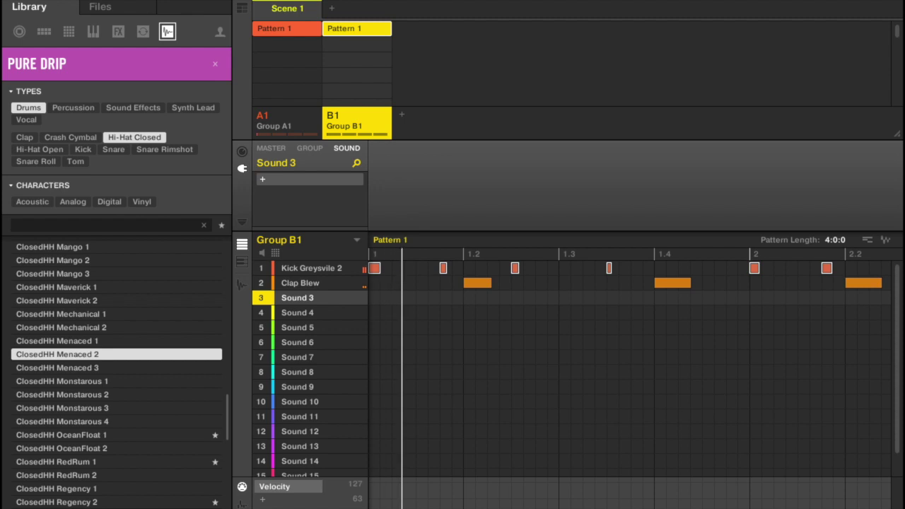
key(Up)
key(Up)
key(Up)
key(Up)
key(Up)
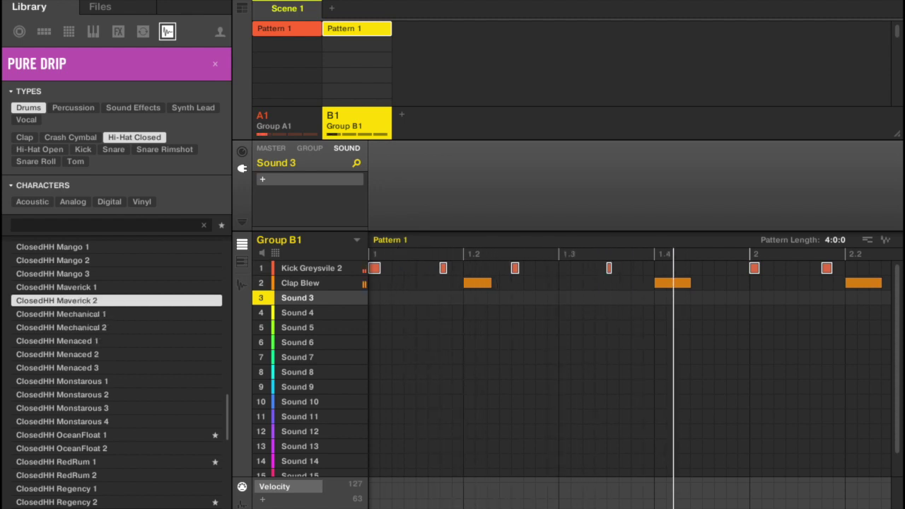
key(Up)
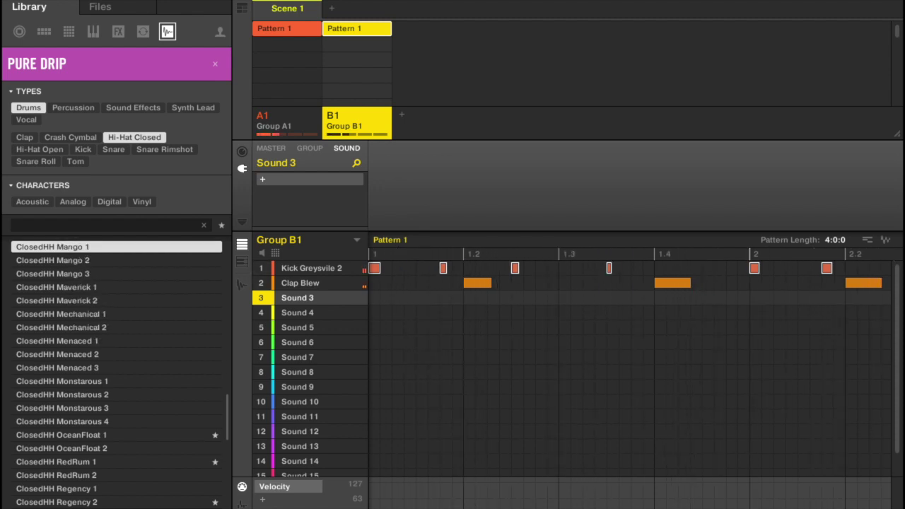
key(Up)
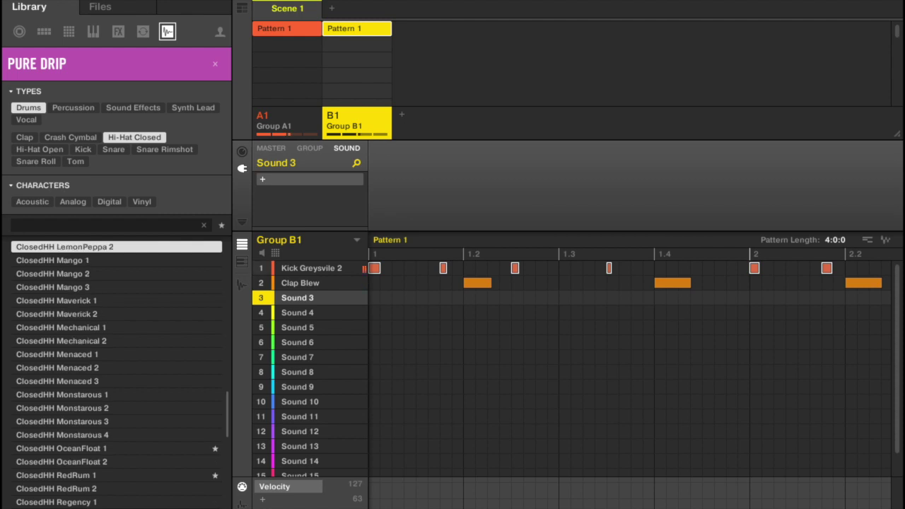
key(Down)
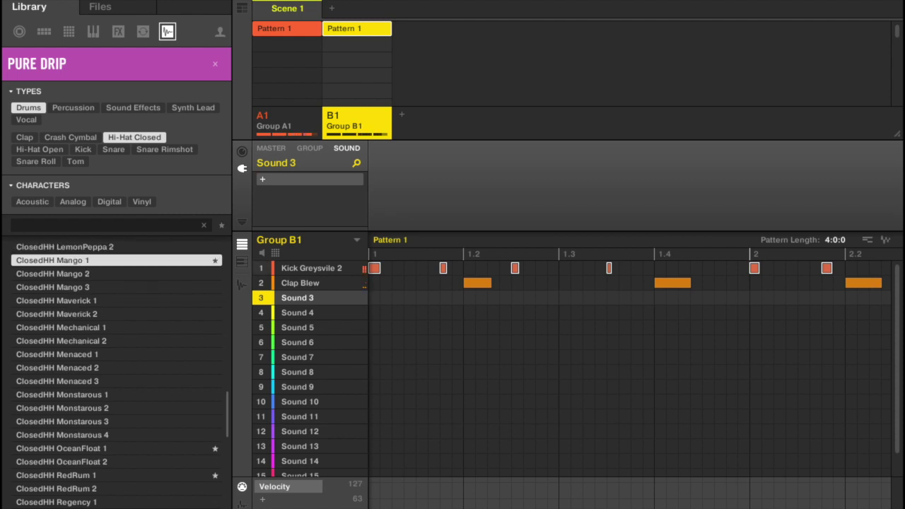
Audition the remaining closed hi-hats against the loop, from LemonPeppa 2 back to Husein 2
key(Up)
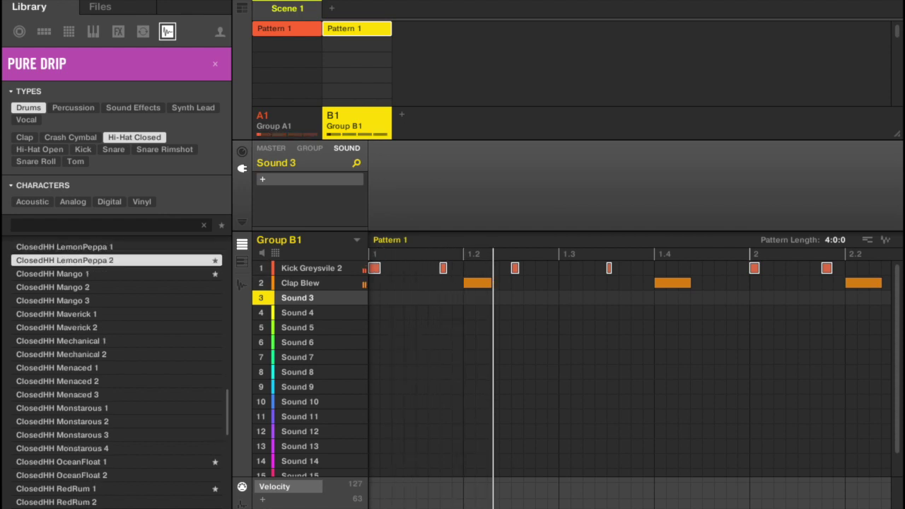
key(Up)
key(Up)
key(Up)
key(Up)
key(Up)
key(Up)
key(Up)
key(Up)
key(Up)
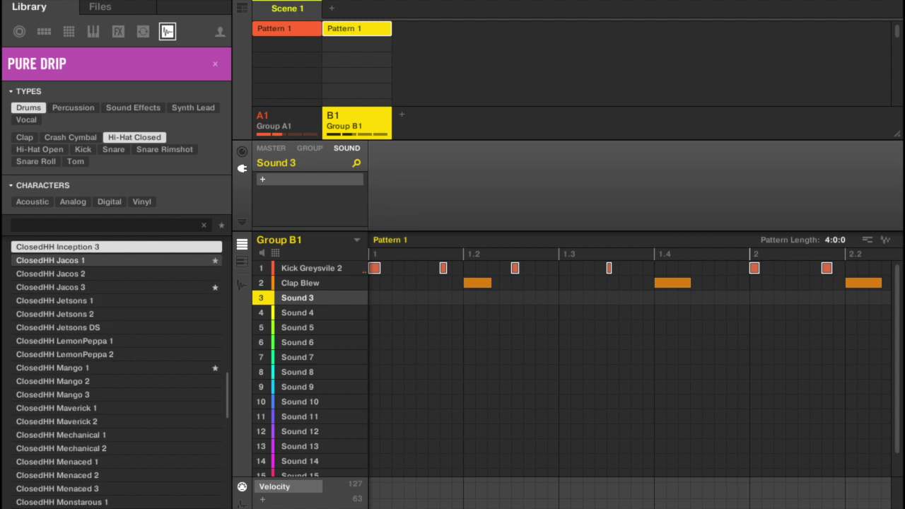
key(Up)
key(Up)
key(Up)
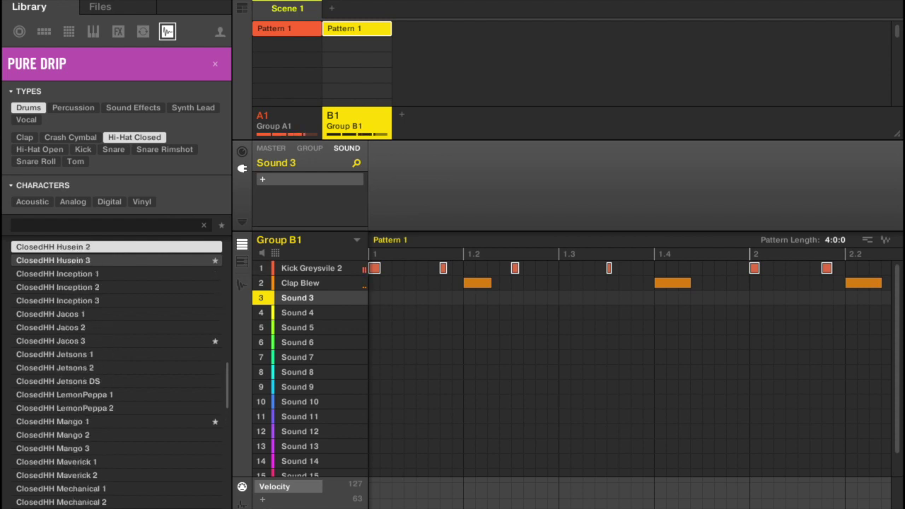
Load ClosedHH Husein 2 onto Sound 3 and record a mostly 1/16 hi-hat pattern with short 1/32 rolls
key(Return)
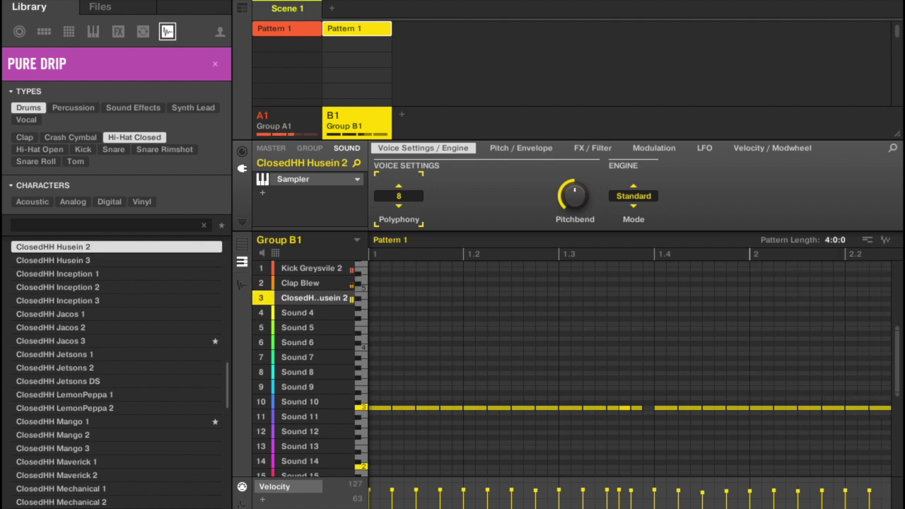
click(242, 244)
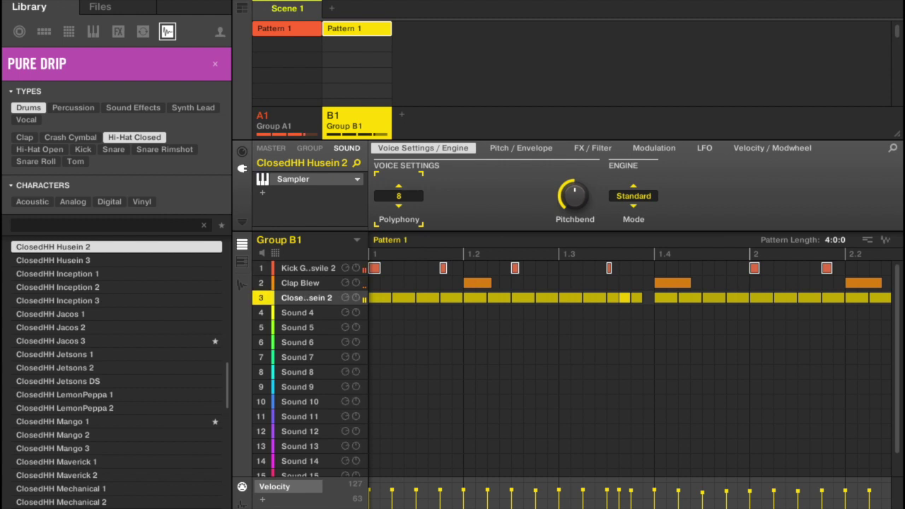
Load the Pure Drip sample Crash Aristocratic onto Sound 4 and record one crash hit in each of the four bars
click(298, 312)
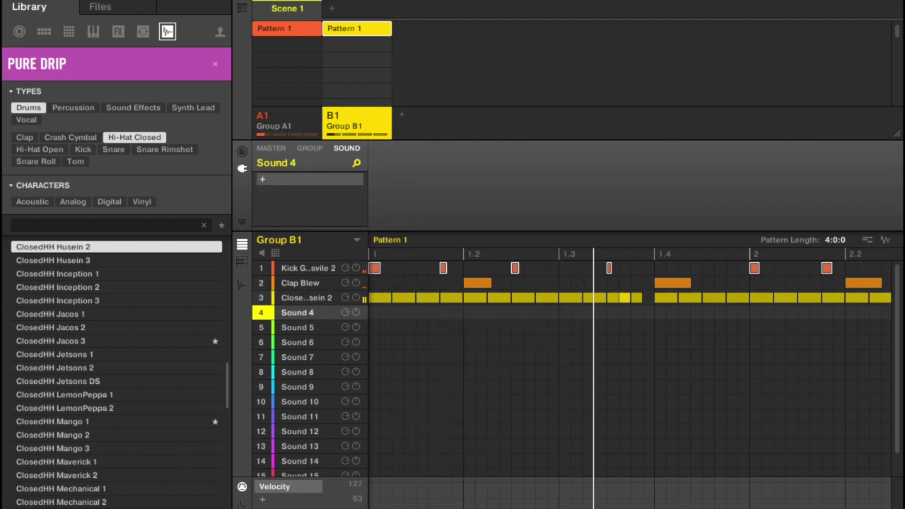
click(70, 137)
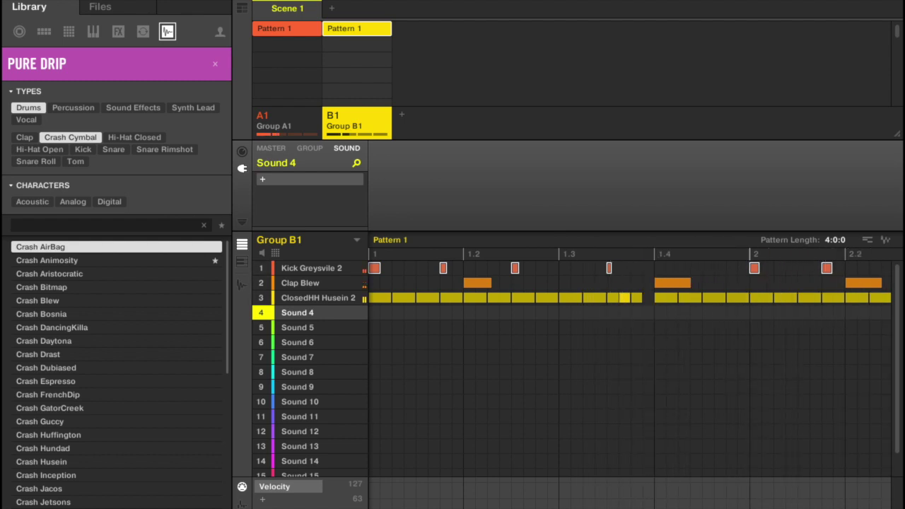
click(106, 261)
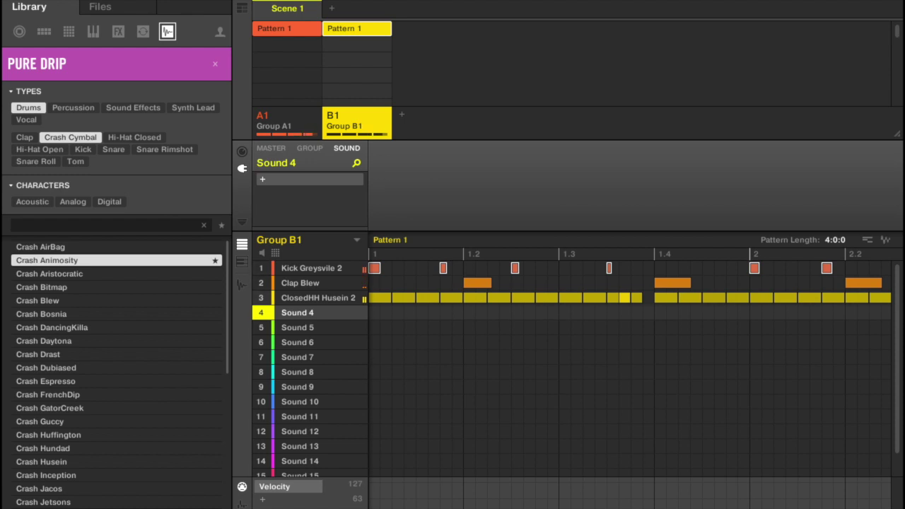
key(Down)
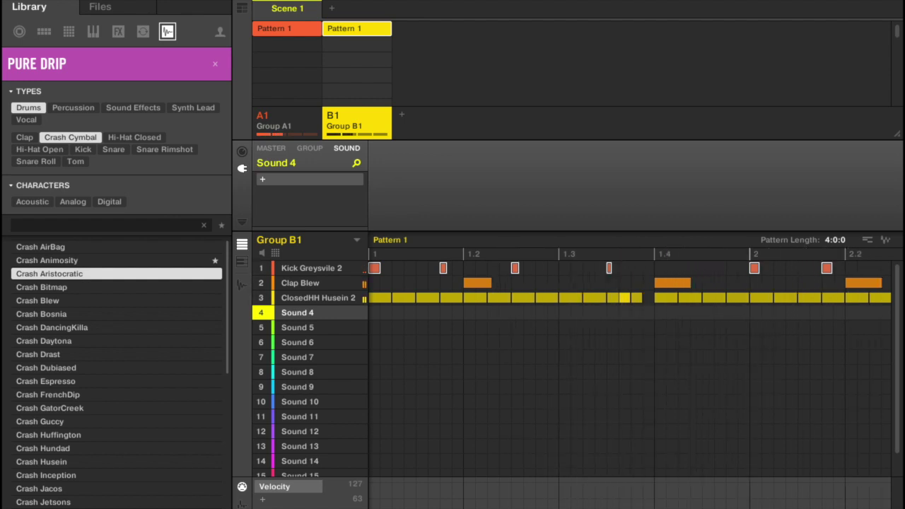
key(Return)
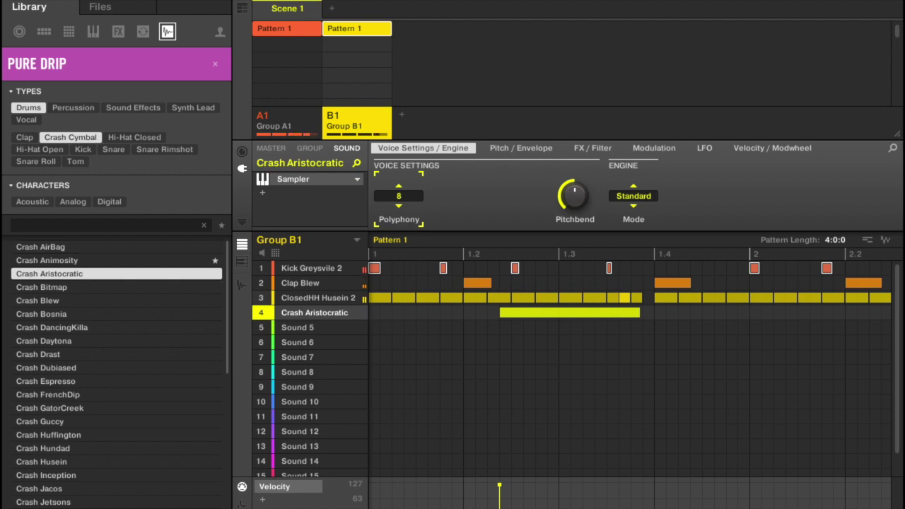
Align the four crash notes to a 1/8 step grid, on the offbeat after beat 2 of each bar, and raise their velocities
scroll(629, 367, down, 5)
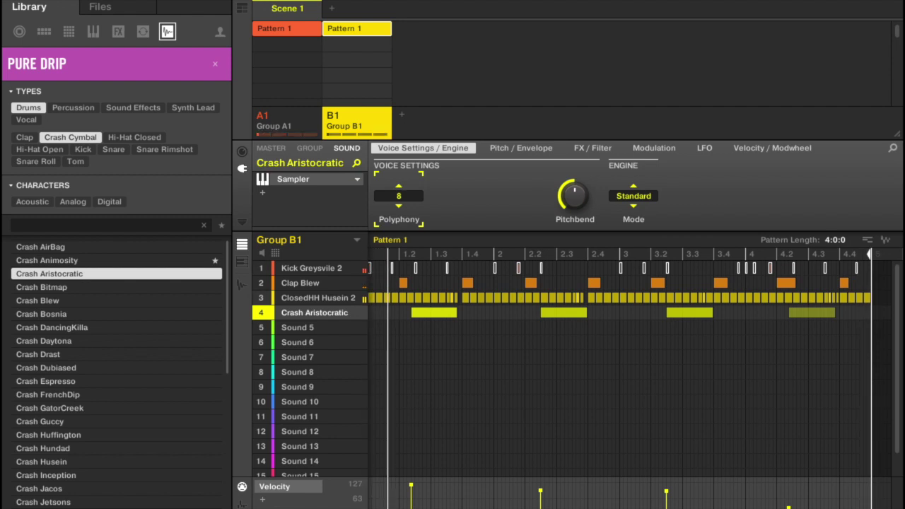
drag(847, 306, 406, 335)
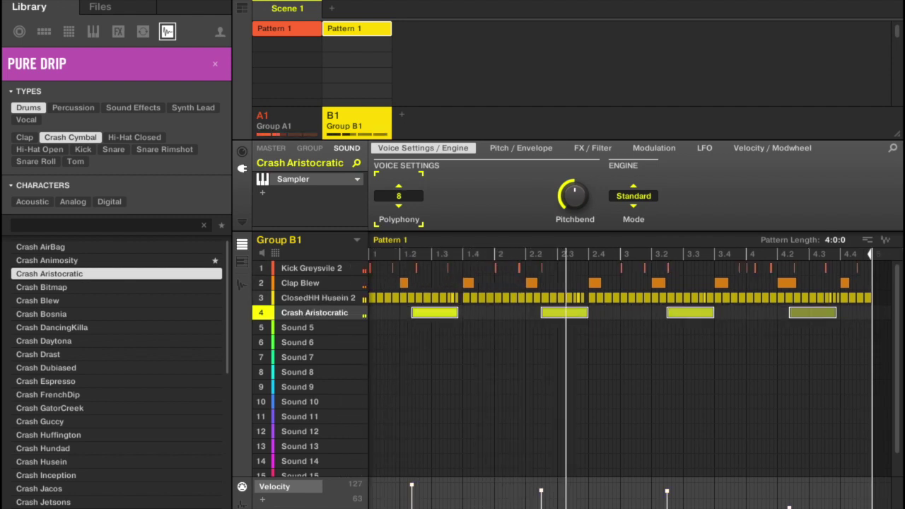
click(242, 261)
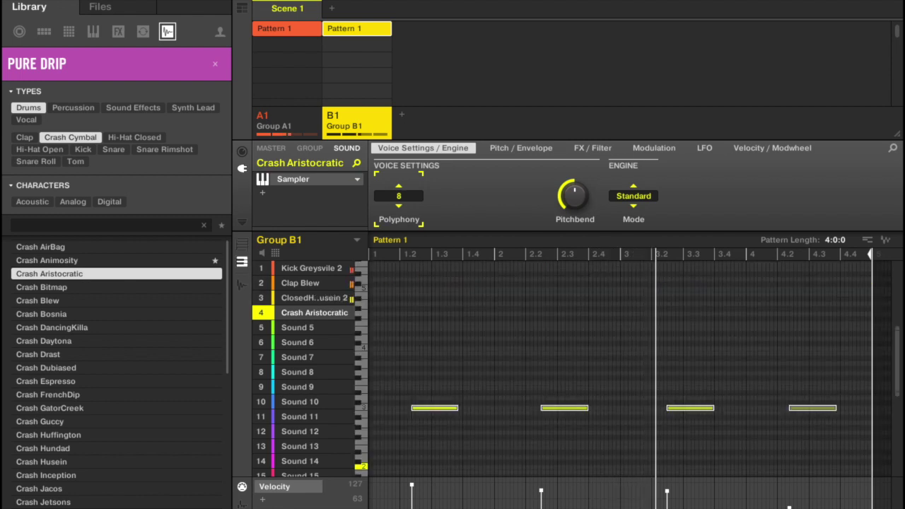
scroll(541, 388, up, 5)
scroll(629, 368, up, 4)
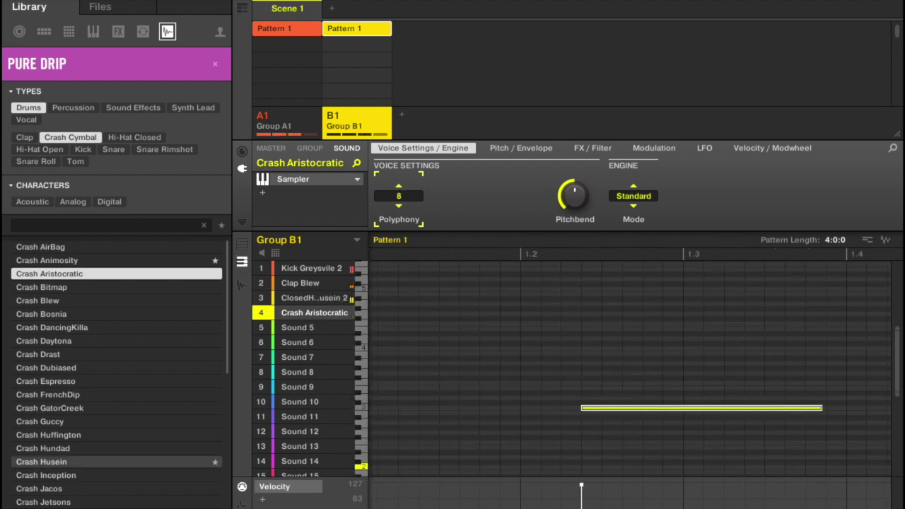
click(319, 507)
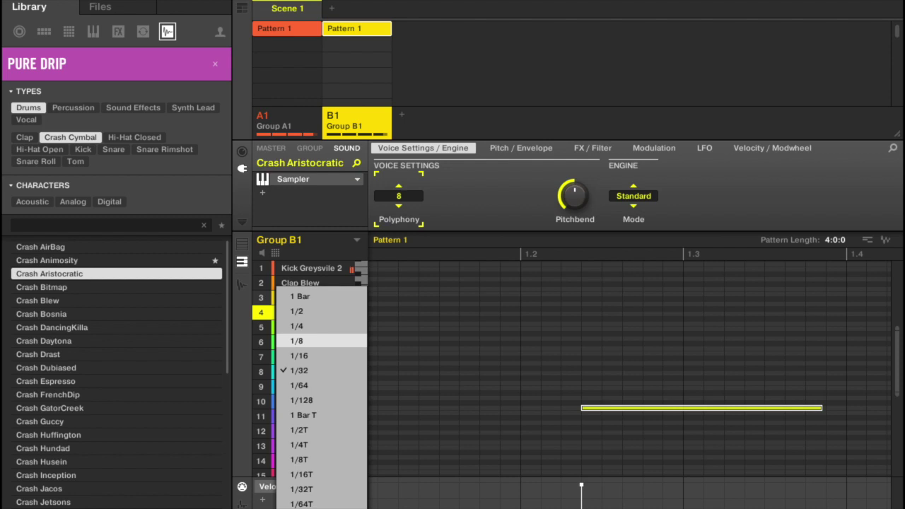
click(297, 341)
drag(696, 408, 717, 408)
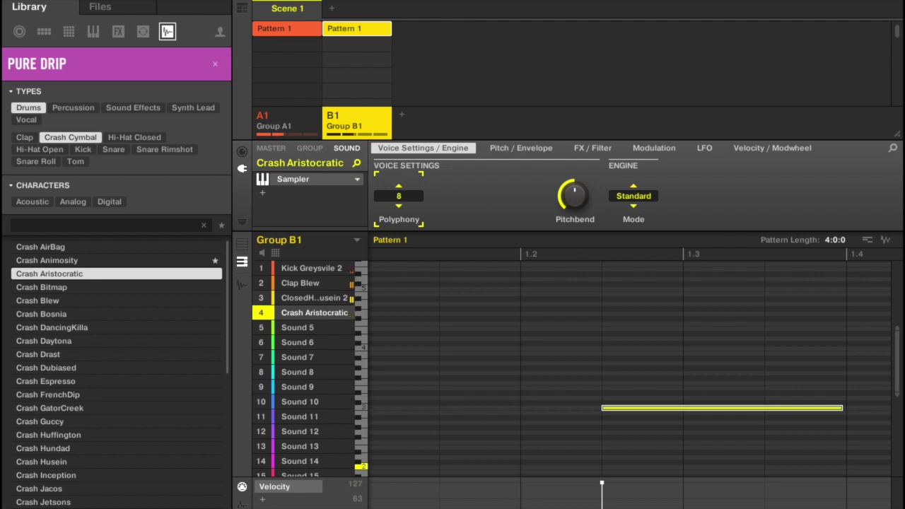
mouse_move(701, 491)
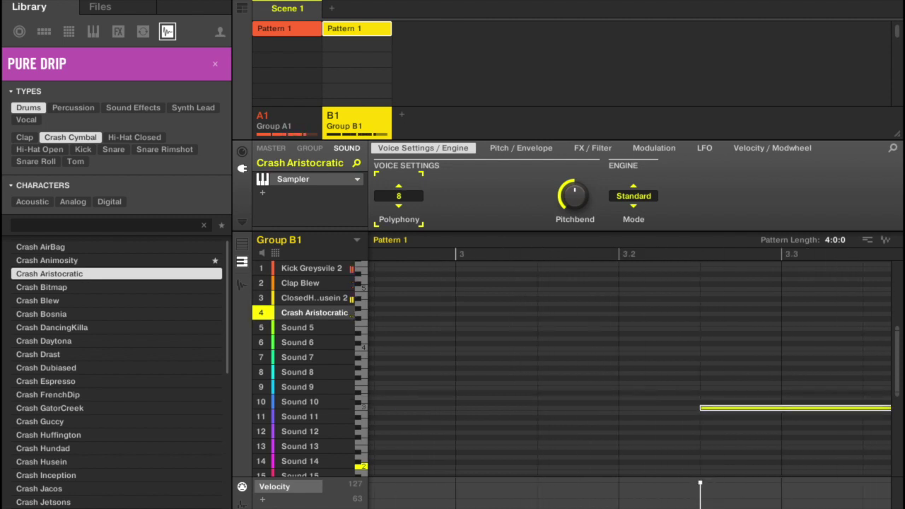
Try lowering the velocity of the crash note in bar 4 to 63 and restore it to 127
scroll(579, 368, down, 8)
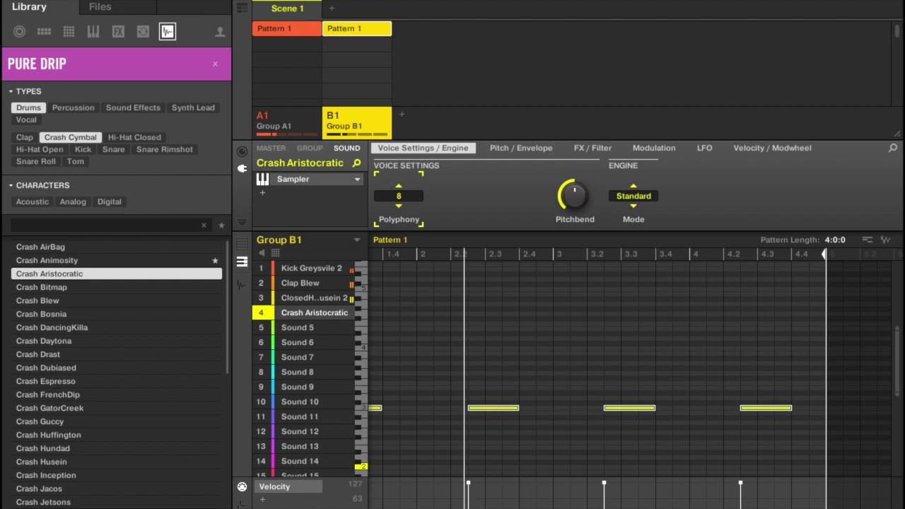
click(579, 368)
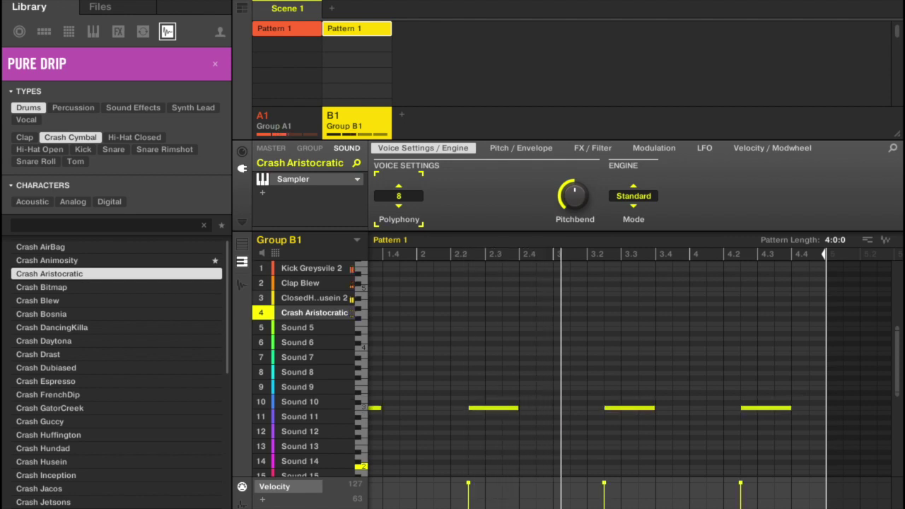
mouse_move(740, 484)
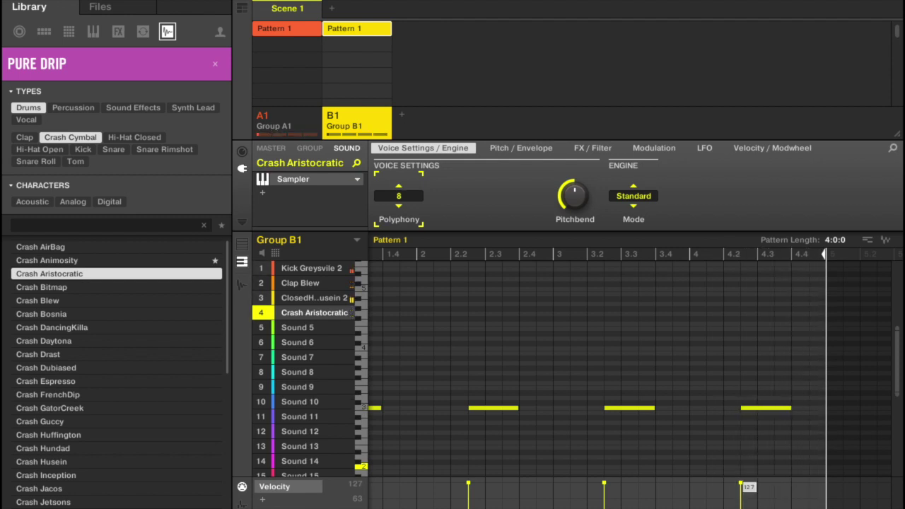
drag(740, 483, 740, 501)
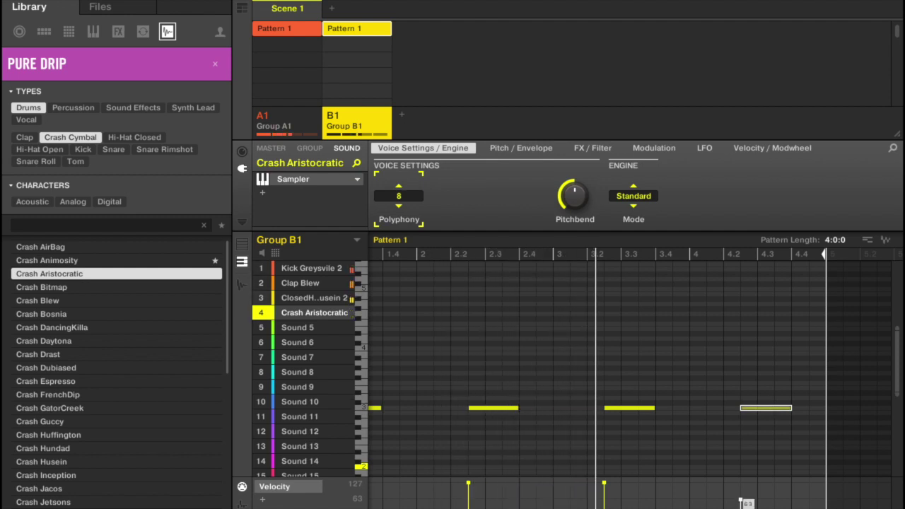
drag(741, 500, 740, 483)
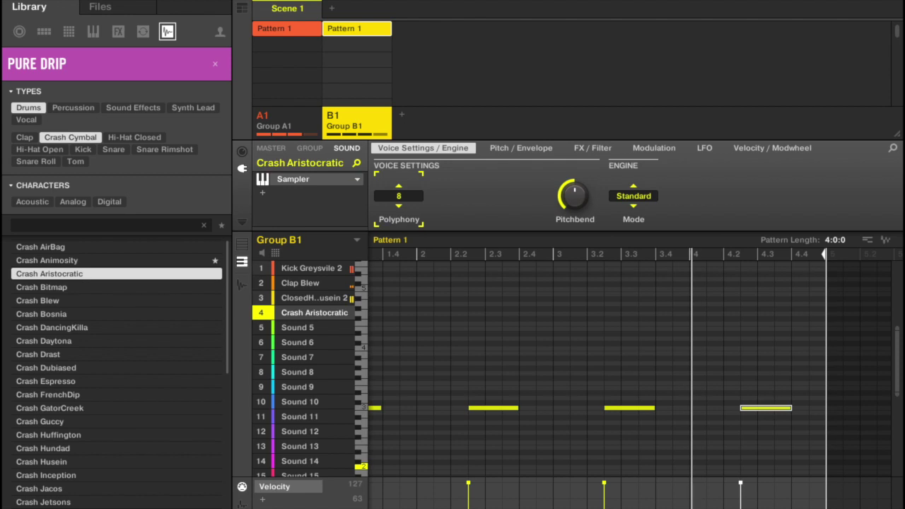
Show the patterns of all sounds together, rename group B1 as drums and add a new empty group
click(242, 244)
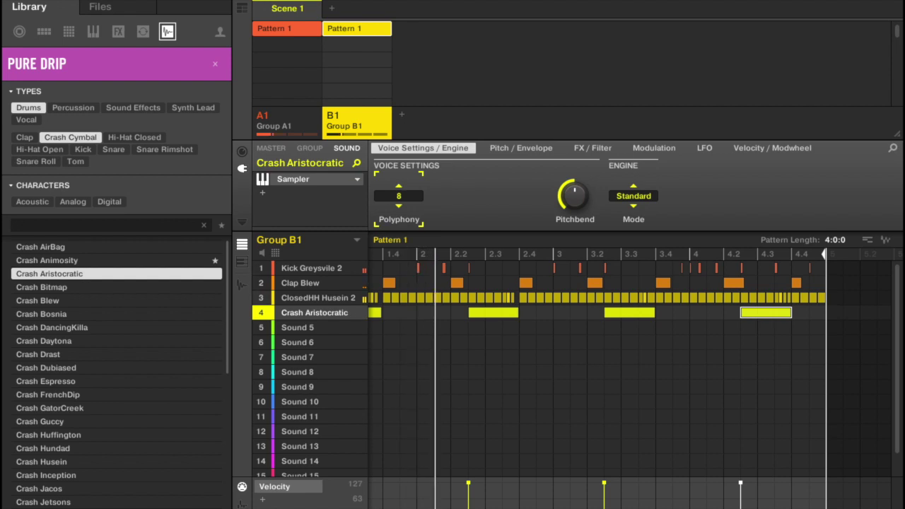
double_click(356, 126)
text(drums)
key(Return)
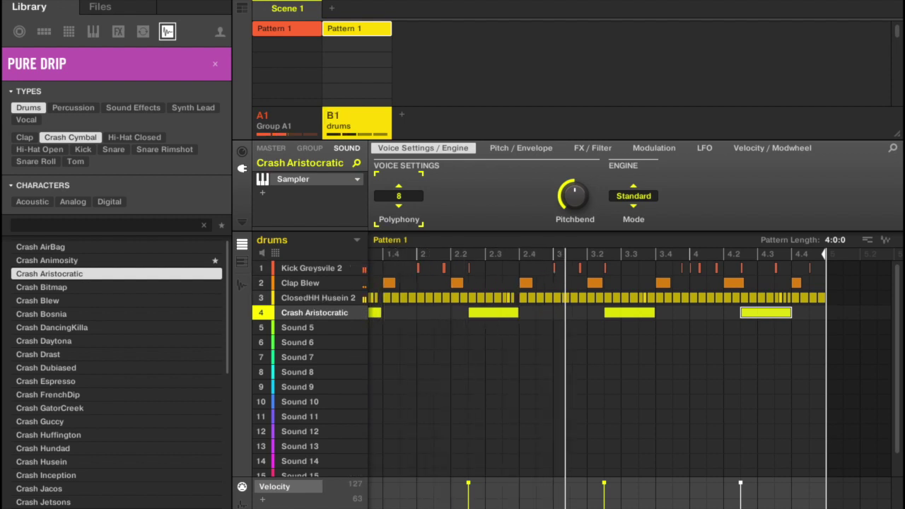
click(402, 114)
Audition the Pure Drip sound effect samples against the beat, from Hit DancingKilla to Stab Aristocratic
click(133, 108)
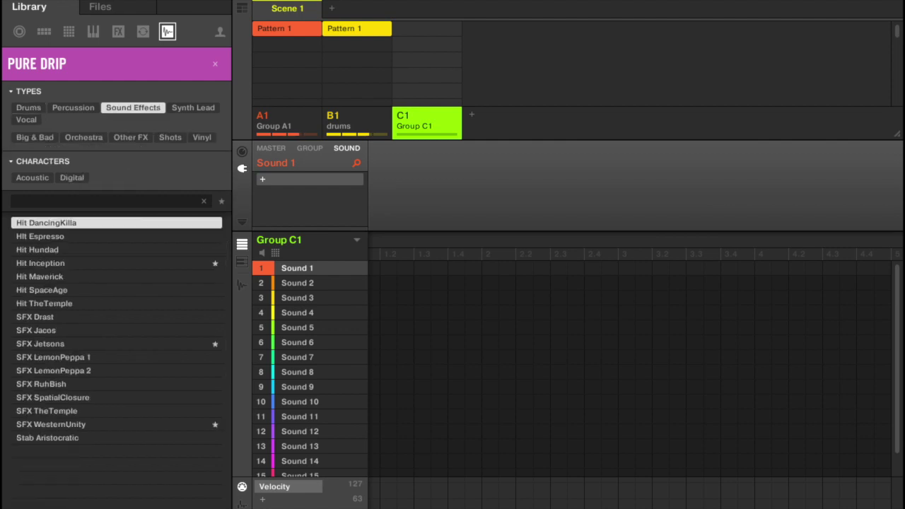
key(Down)
key(Down)
key(Down)
key(Down)
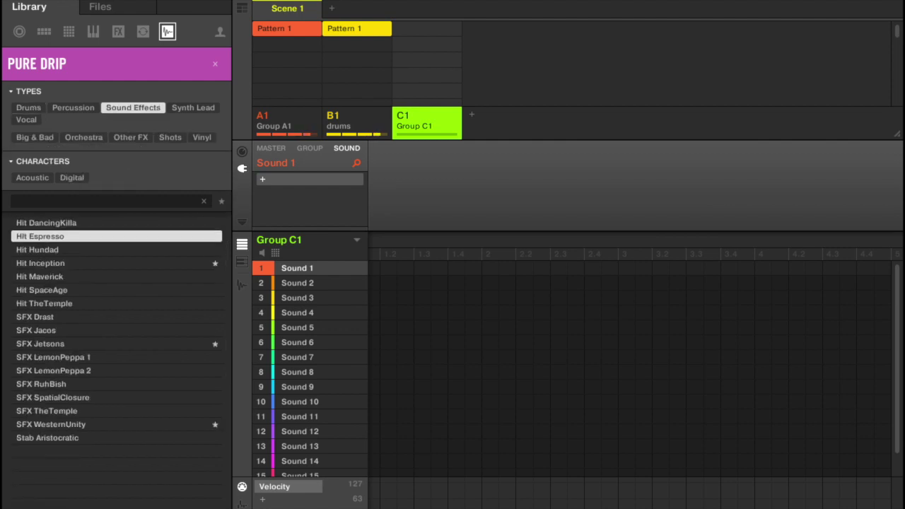
key(Down)
key(Down)
key(Down)
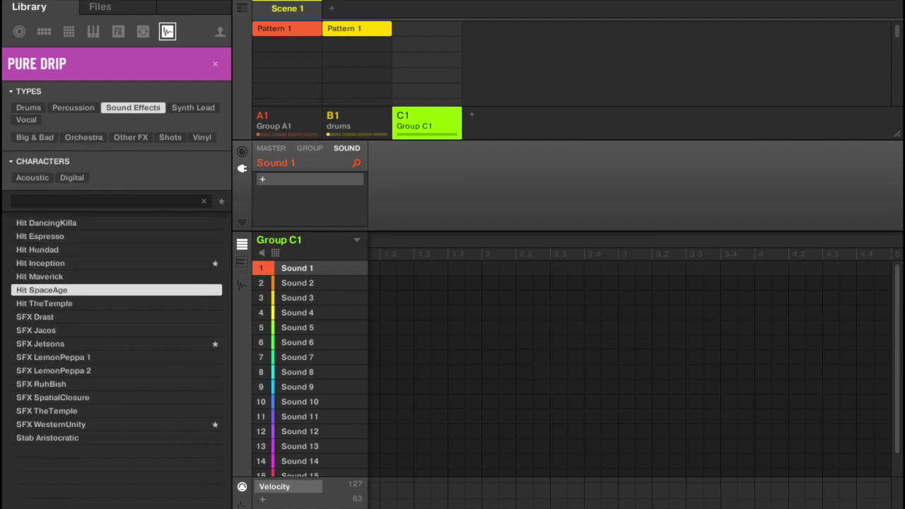
key(Down)
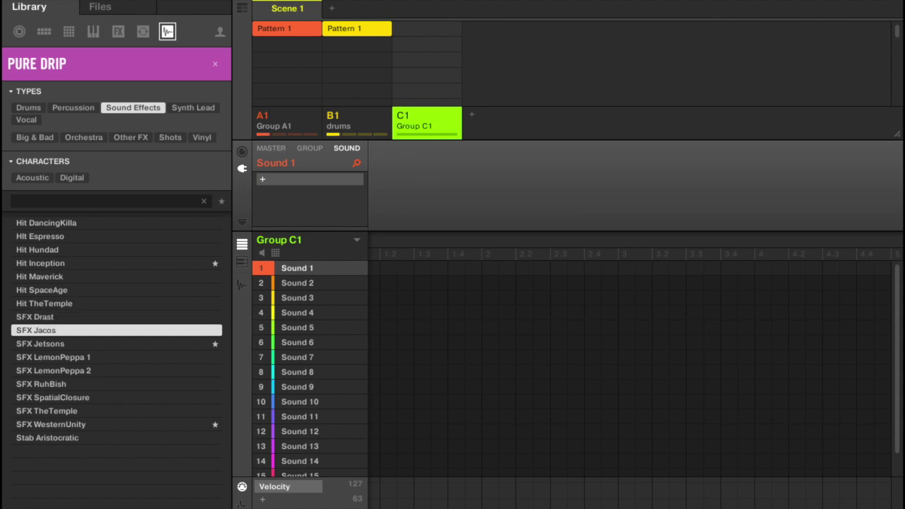
key(Down)
key(Down)
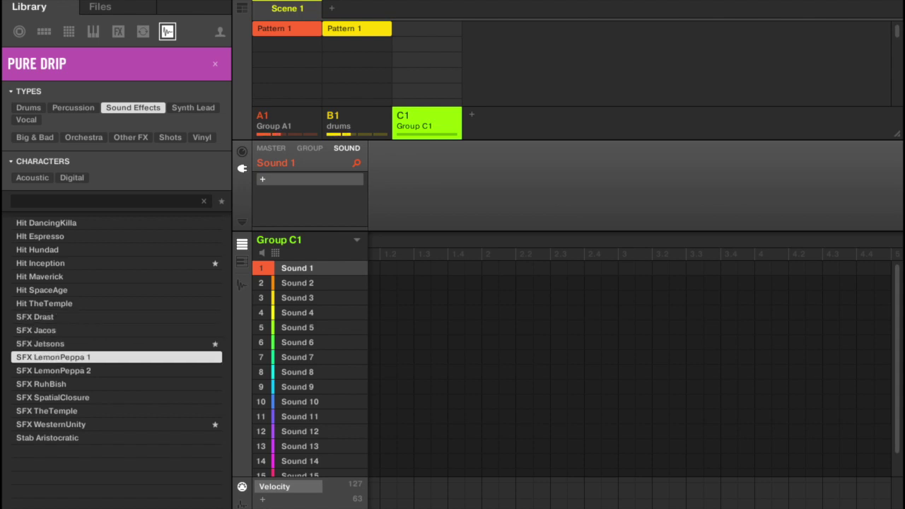
key(Down)
key(Down)
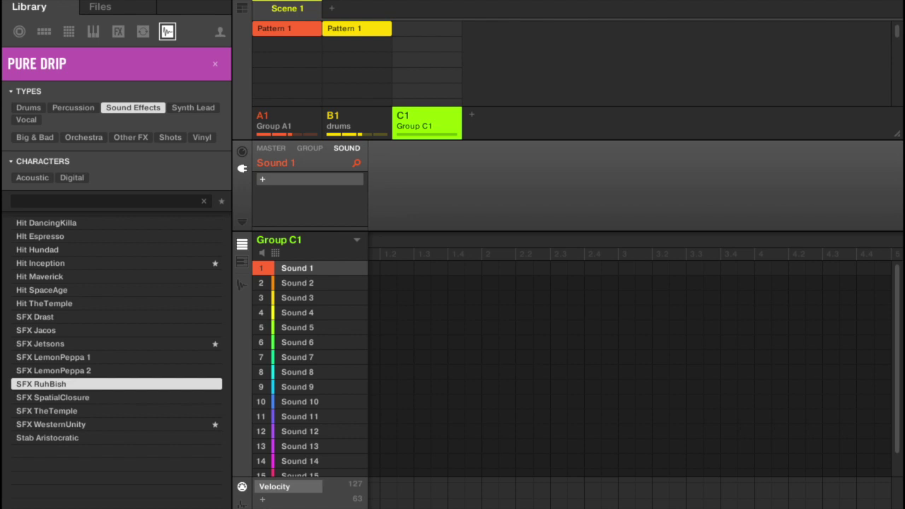
key(Down)
key(Down)
key(Down)
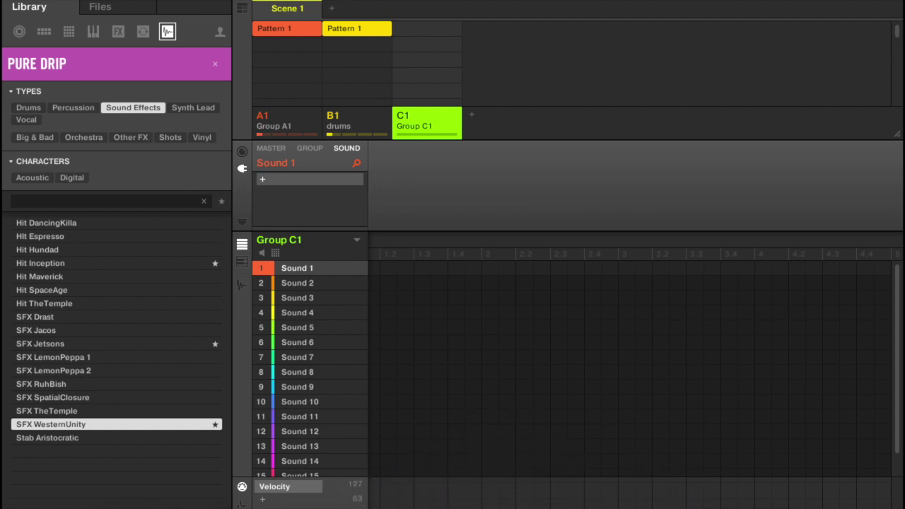
scroll(629, 367, left, 1)
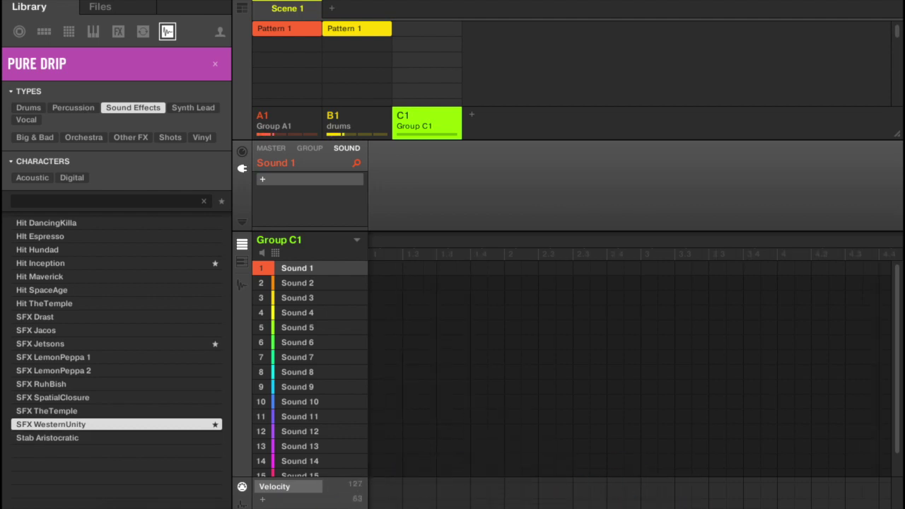
click(85, 438)
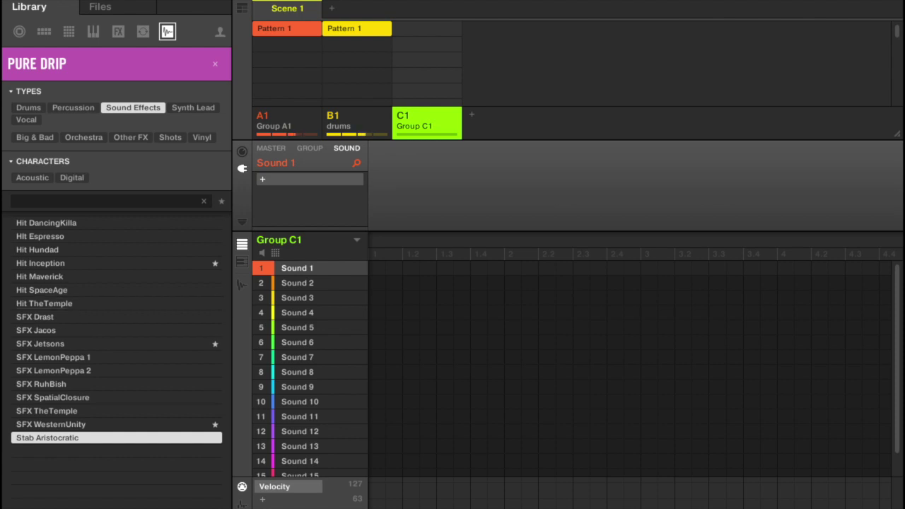
Audition the first Pure Drip percussion samples and load Perc Bosnia 1 onto Sound 1 of group C1
click(74, 108)
key(Down)
key(Down)
key(Down)
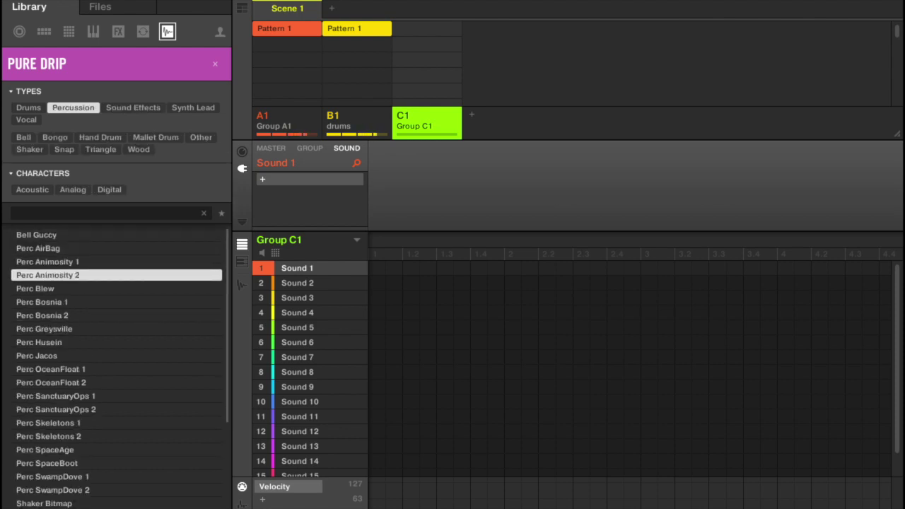
key(Down)
key(Up)
key(Down)
key(Down)
key(Down)
key(Up)
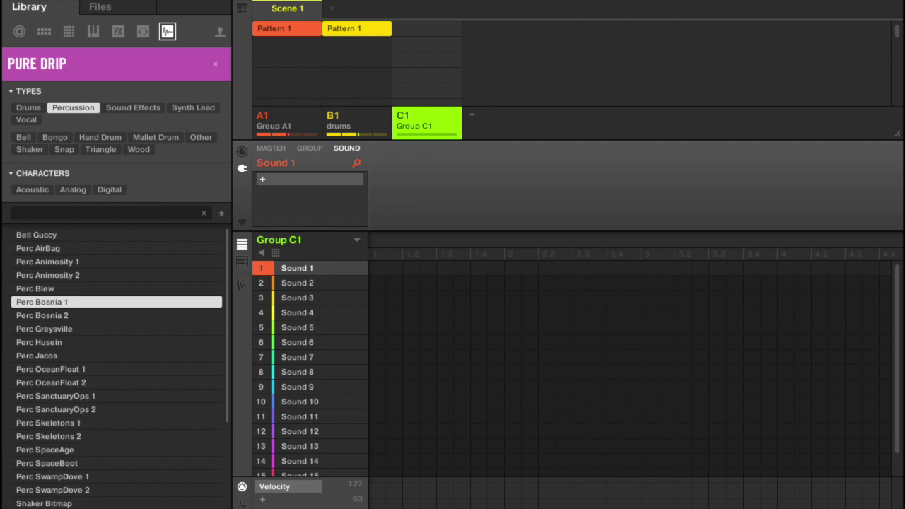
key(Return)
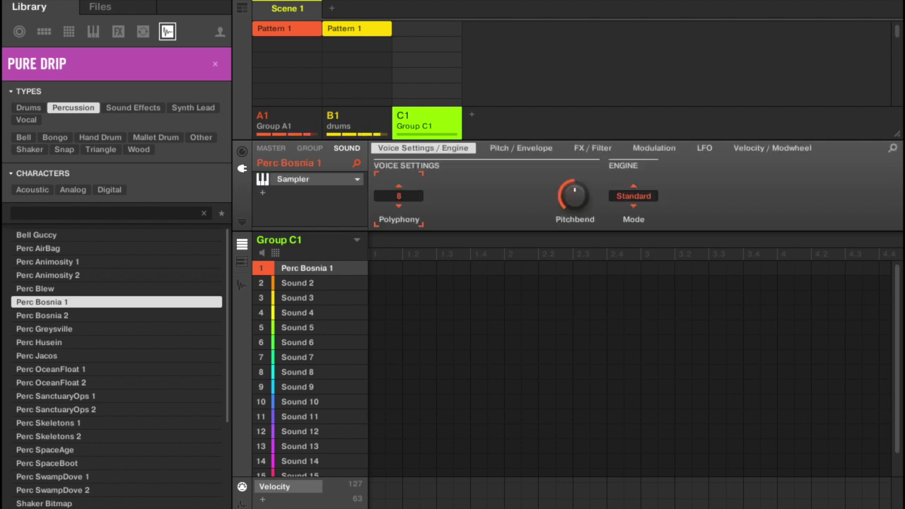
Create a pattern for group C1 and place one Perc Bosnia 1 note on the offbeat after beat 2 of bar 2
key(ctrl+space)
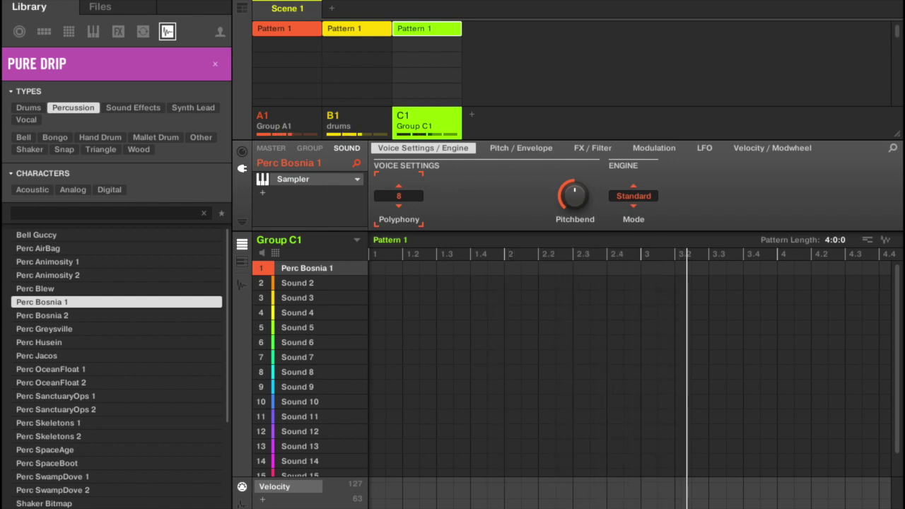
double_click(580, 268)
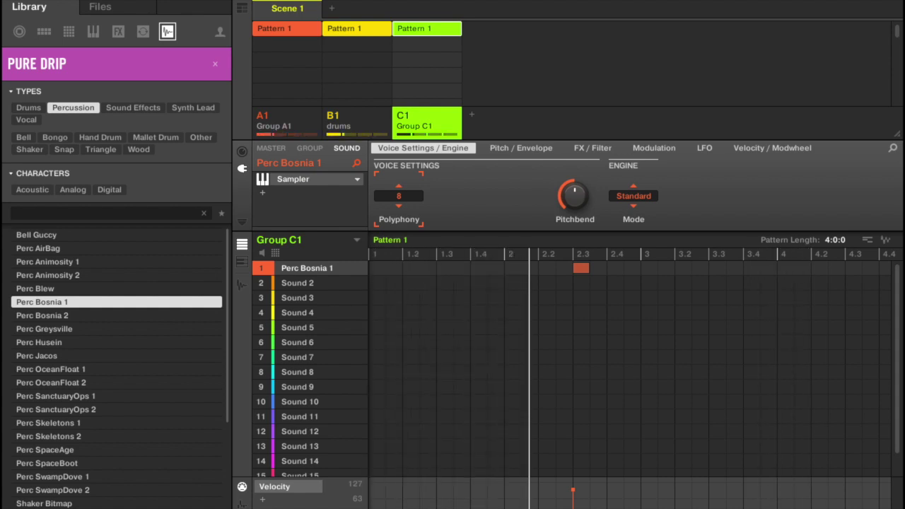
drag(580, 268, 563, 268)
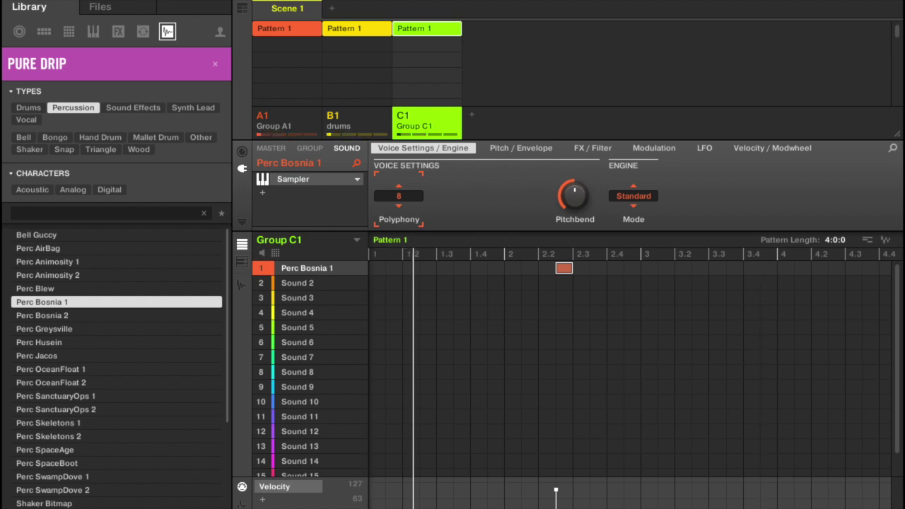
key(Left)
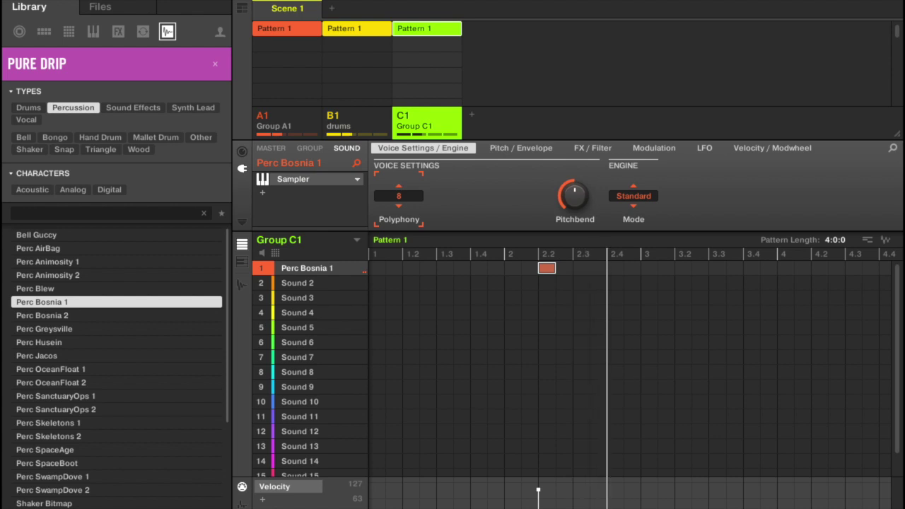
key(Right)
key(Right)
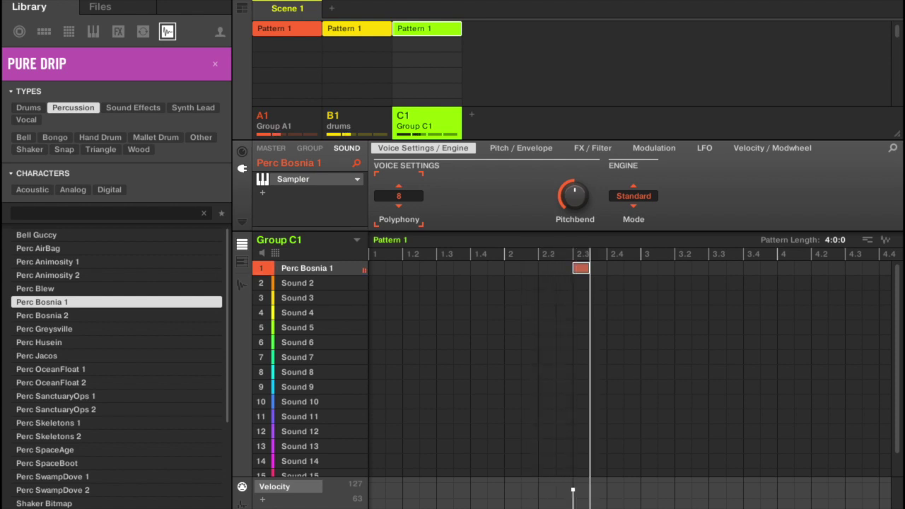
key(Left)
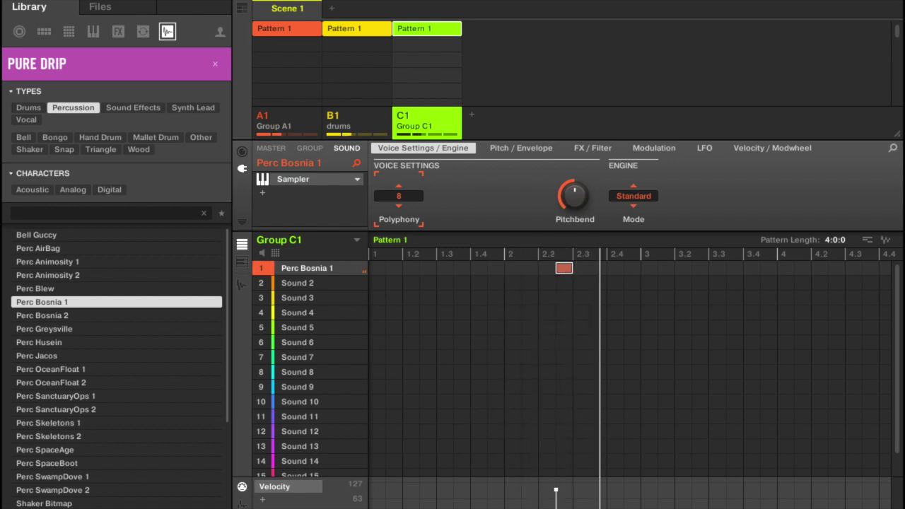
Audition further percussion samples for Sound 2 of group C1, from Perc Bosnia 2 to Perc Skeletons 2
click(299, 283)
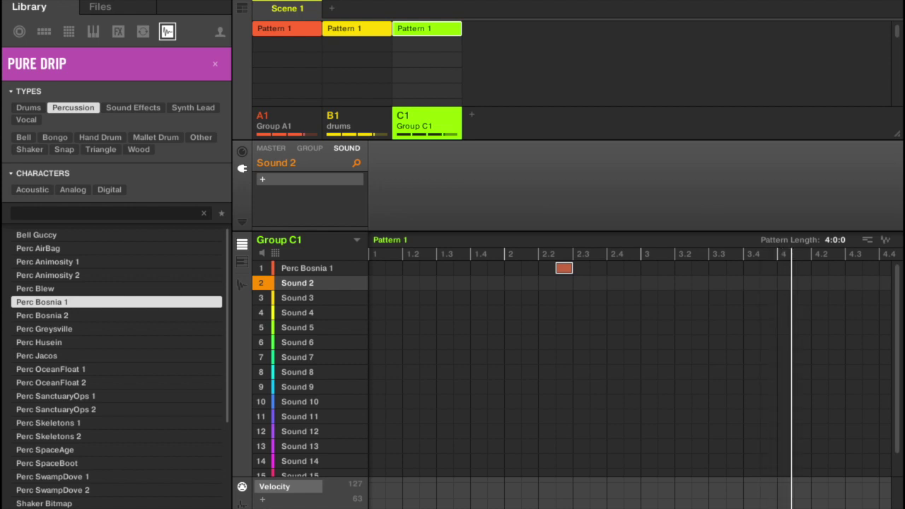
key(Down)
key(Down)
key(Down)
key(Down)
key(Down)
key(Down)
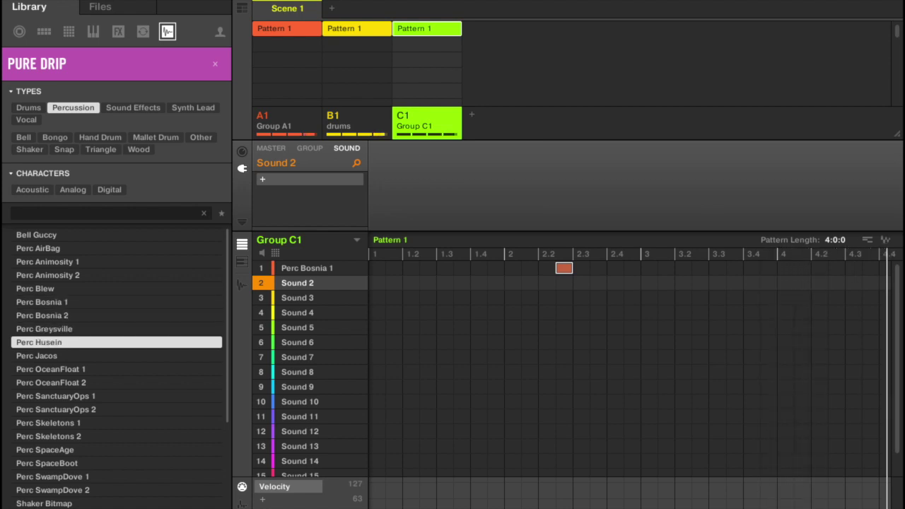
key(Down)
key(Down)
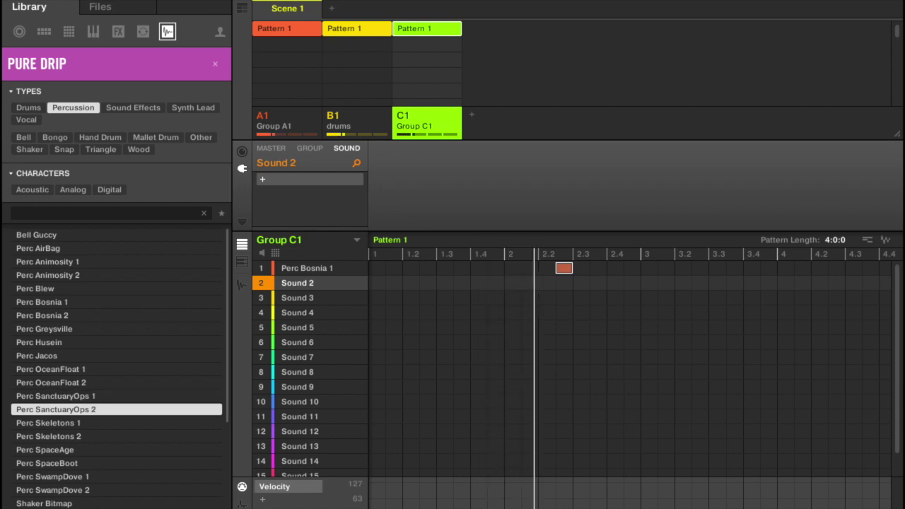
key(Down)
key(Down)
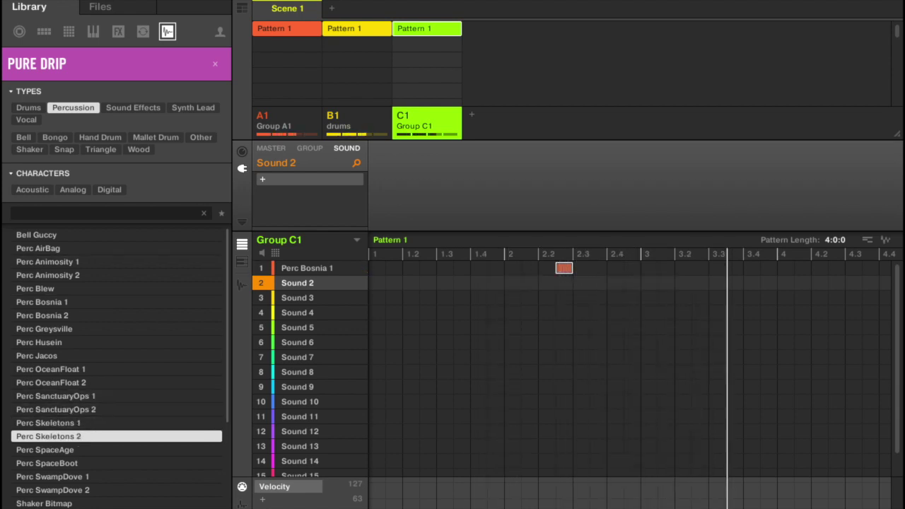
Load Perc Skeletons 2 onto Sound 2 and record a hit on the offbeat after beat 2 of each bar, with all velocities at 127
key(Return)
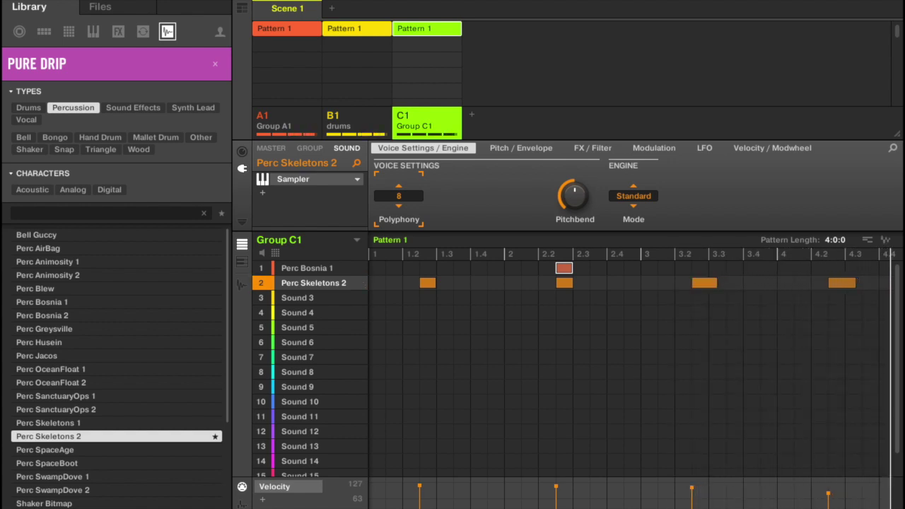
key(ctrl+a)
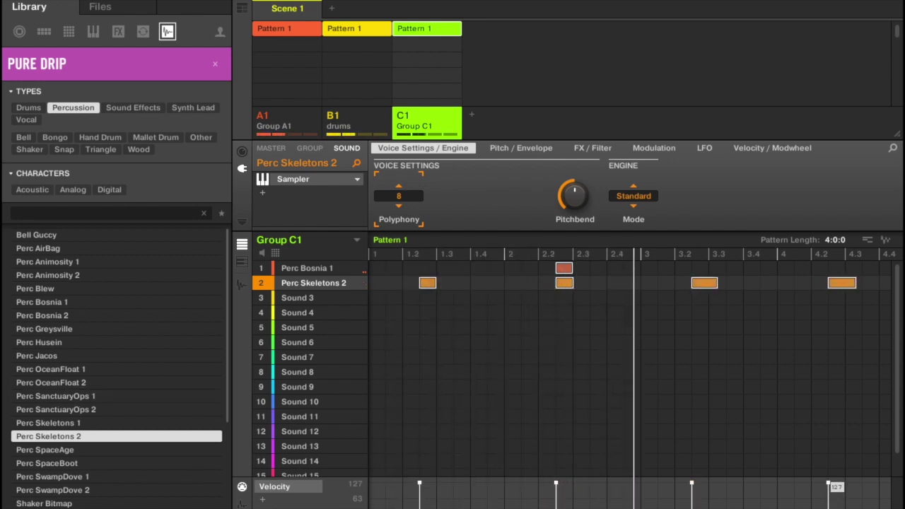
Filter the percussion samples to Triangle, and add the Native Instruments Raum reverb to Perc Skeletons 2 with its plug-in window open
click(101, 150)
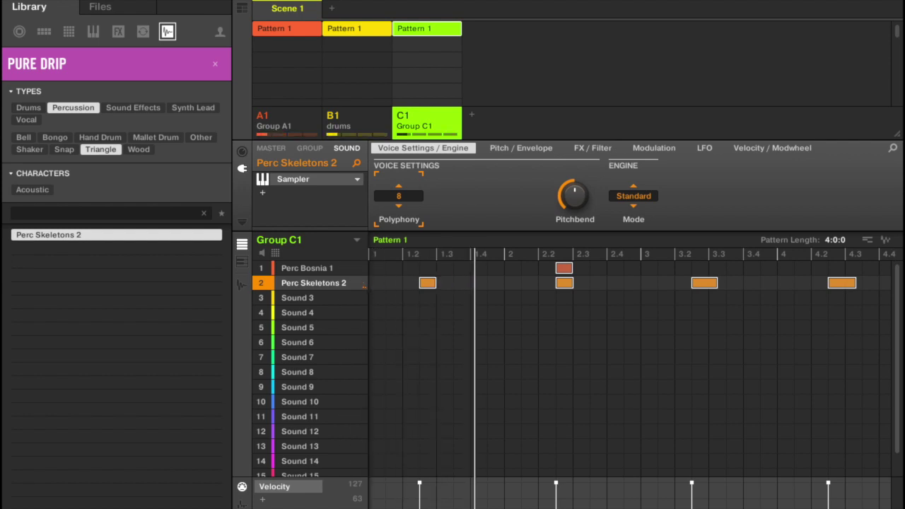
click(262, 193)
mouse_move(311, 233)
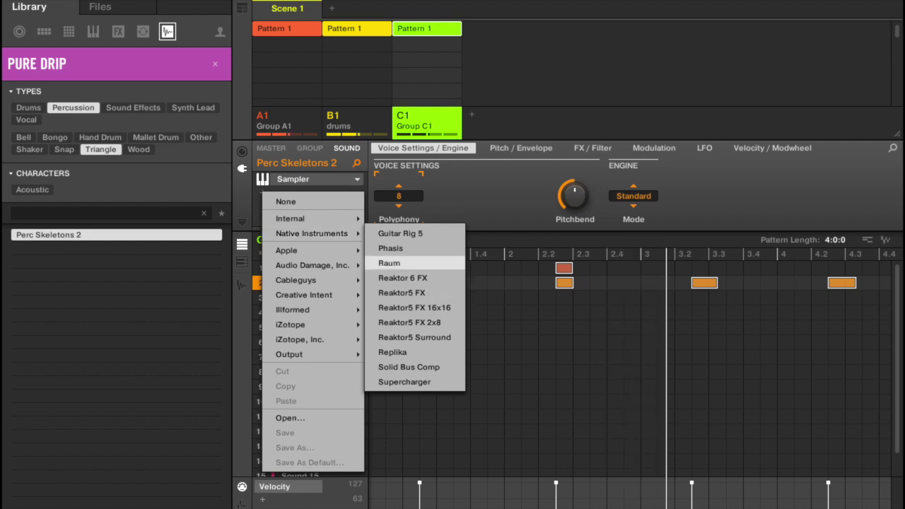
click(389, 263)
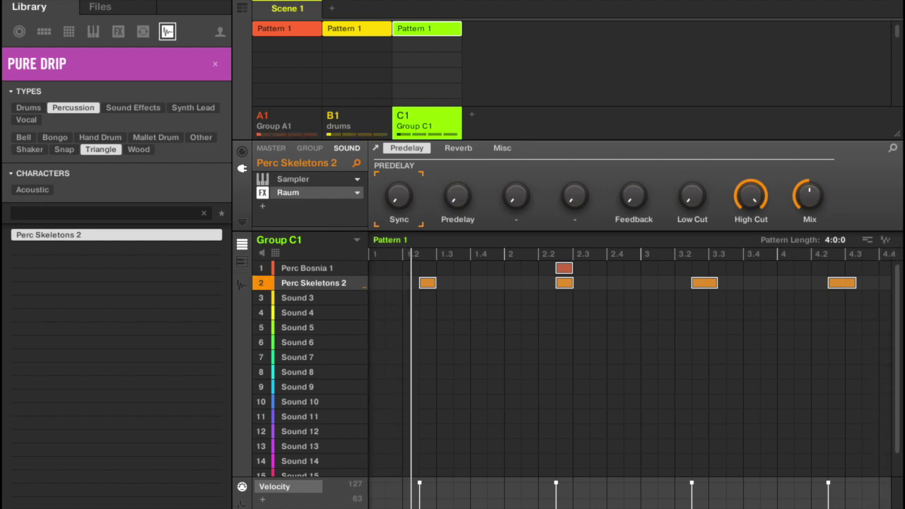
click(375, 147)
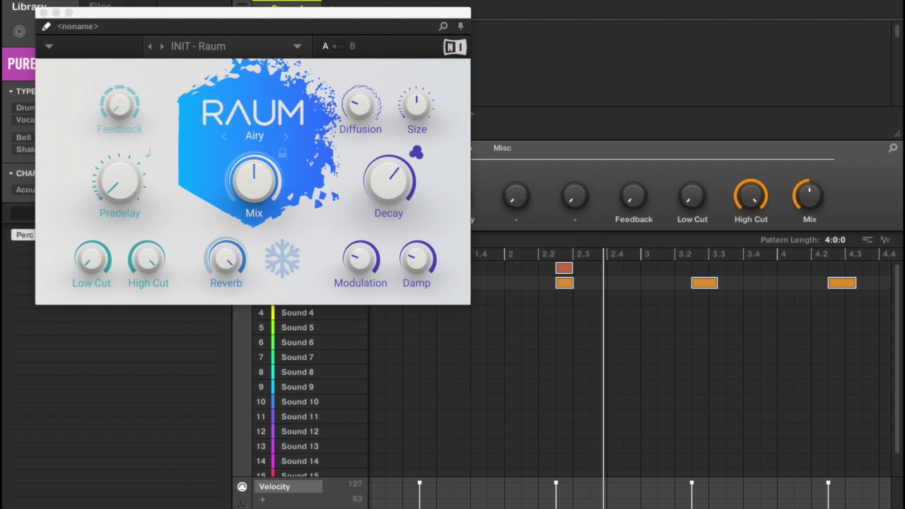
Load Raum's Space Place preset from the Large factory presets, set Size to 13.0 %, lower Feedback, and close the plug-in window
click(212, 47)
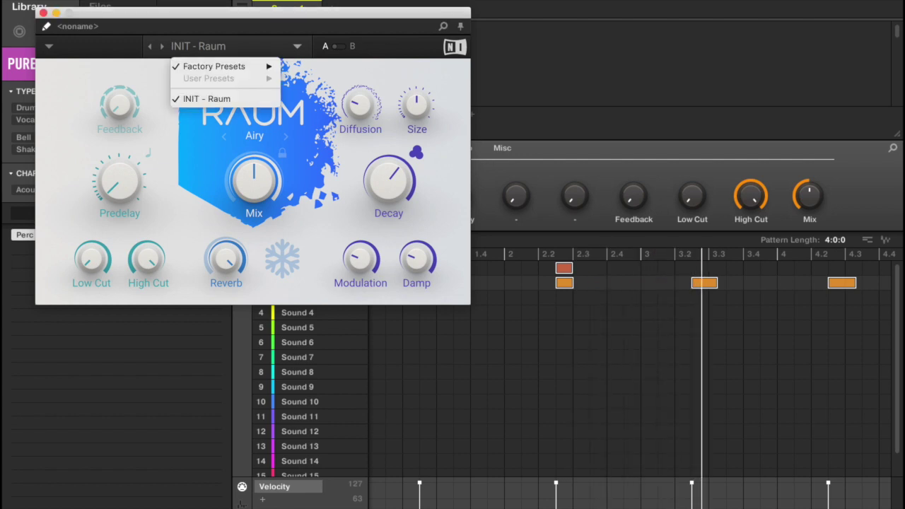
mouse_move(215, 66)
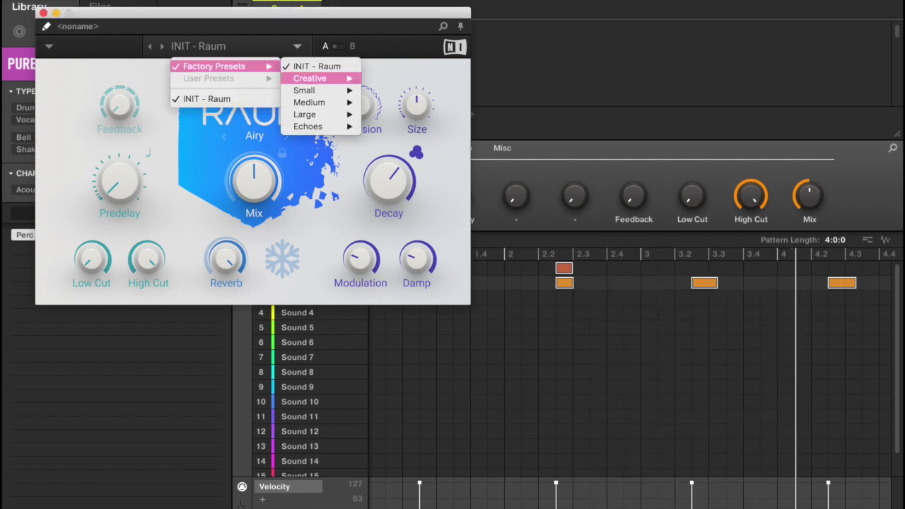
mouse_move(304, 90)
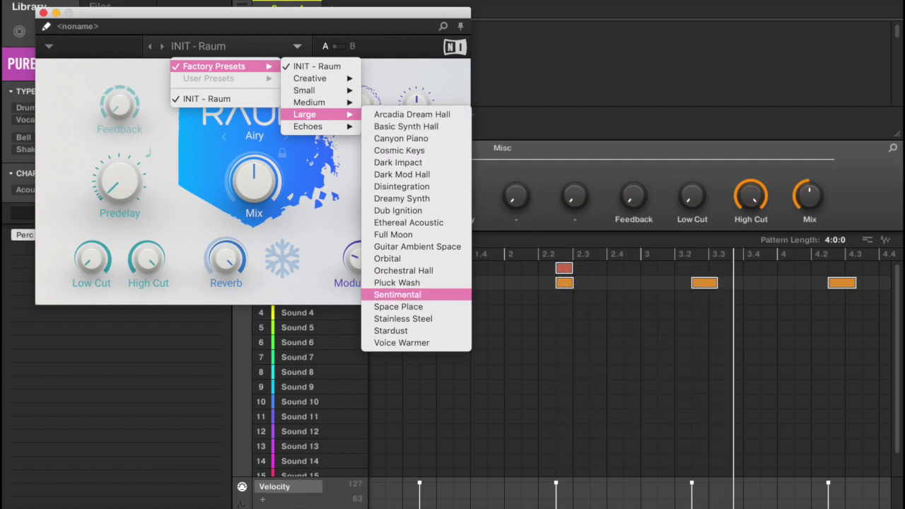
click(398, 306)
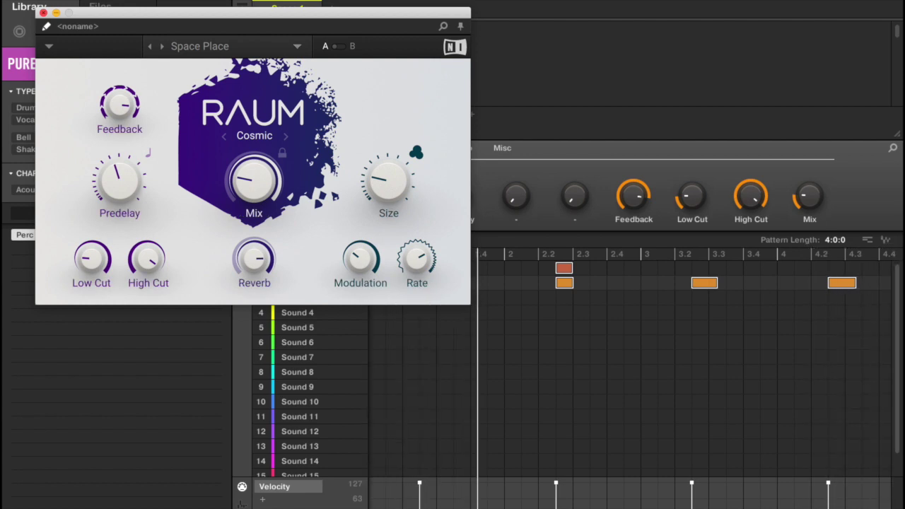
drag(388, 182, 388, 196)
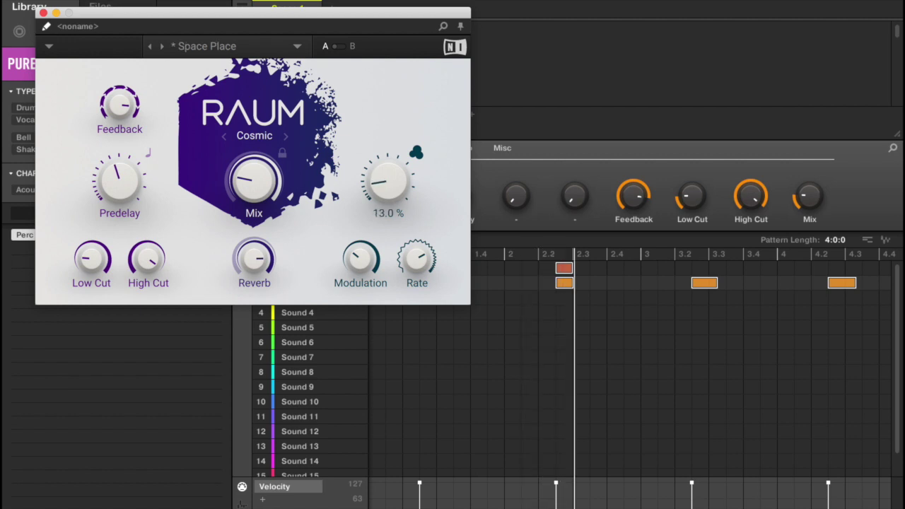
drag(119, 106, 119, 127)
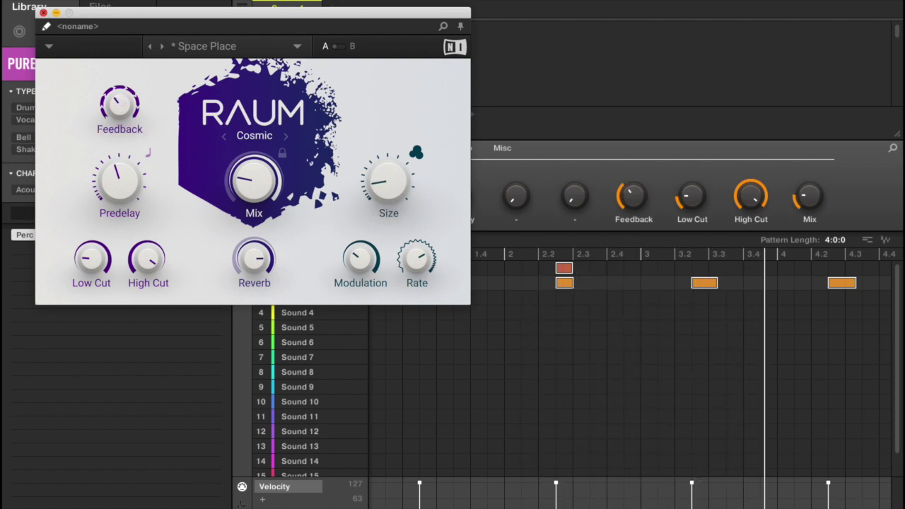
click(44, 12)
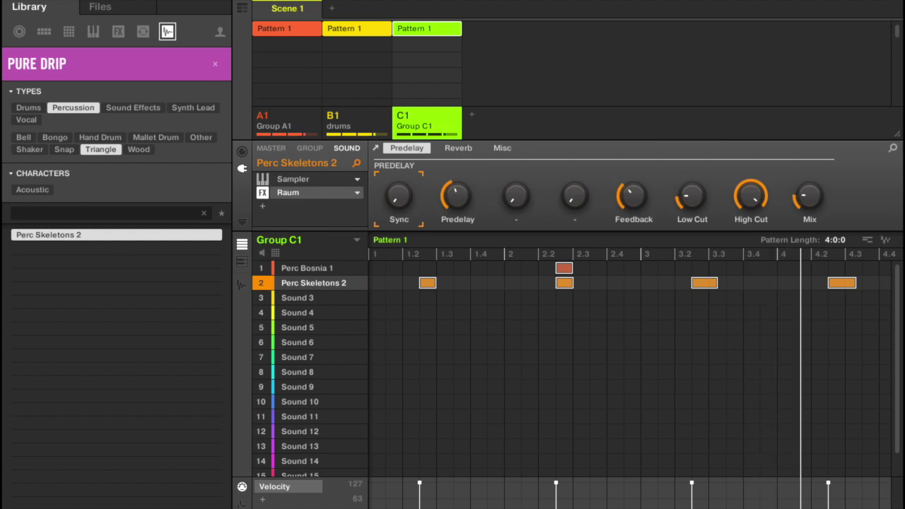
Rename group A1 as vox
double_click(283, 126)
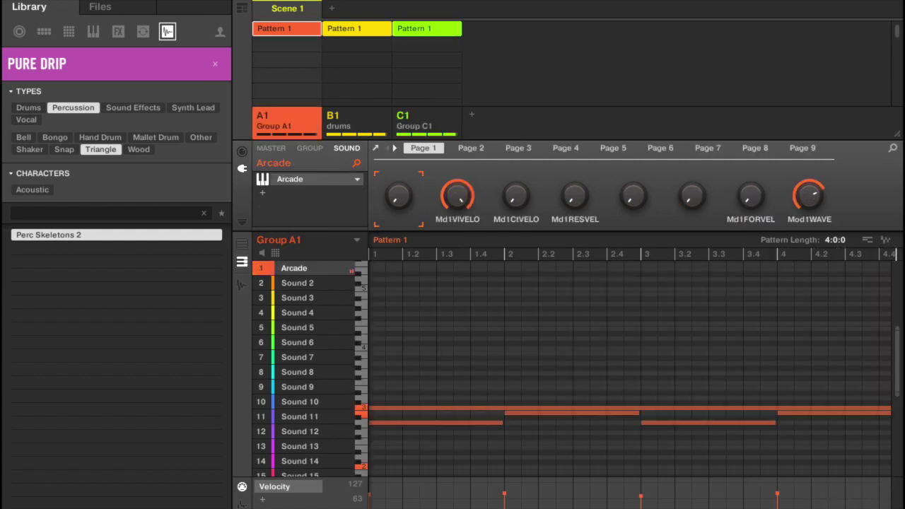
text(v)
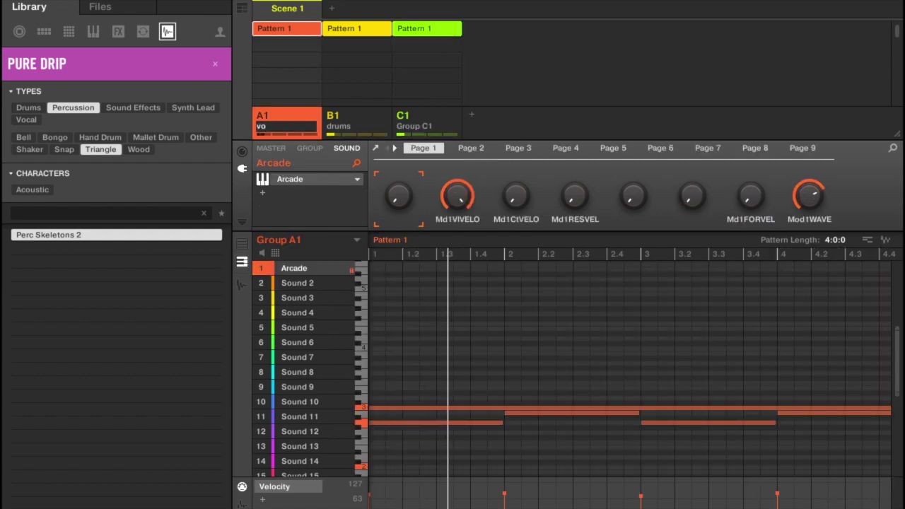
text(ox)
key(Return)
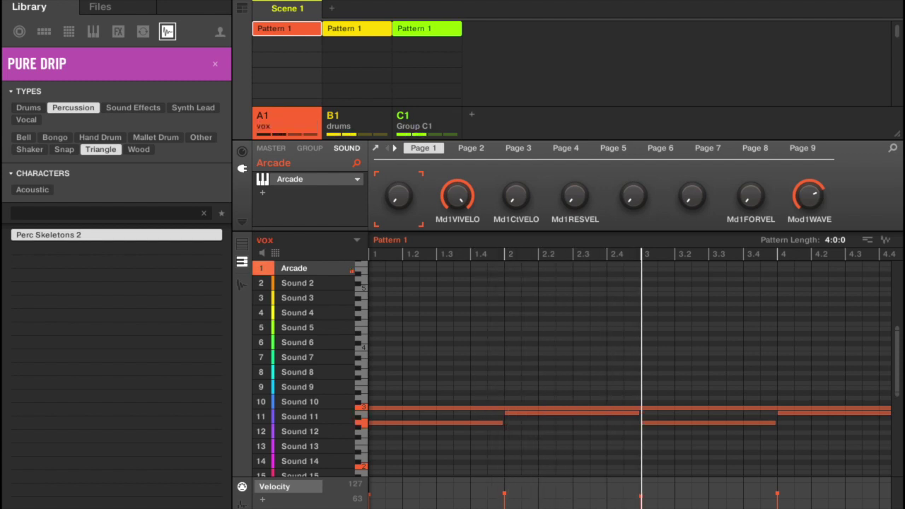
Add a new empty group D1 and clear the Pure Drip product filter from the one-shots library
click(471, 115)
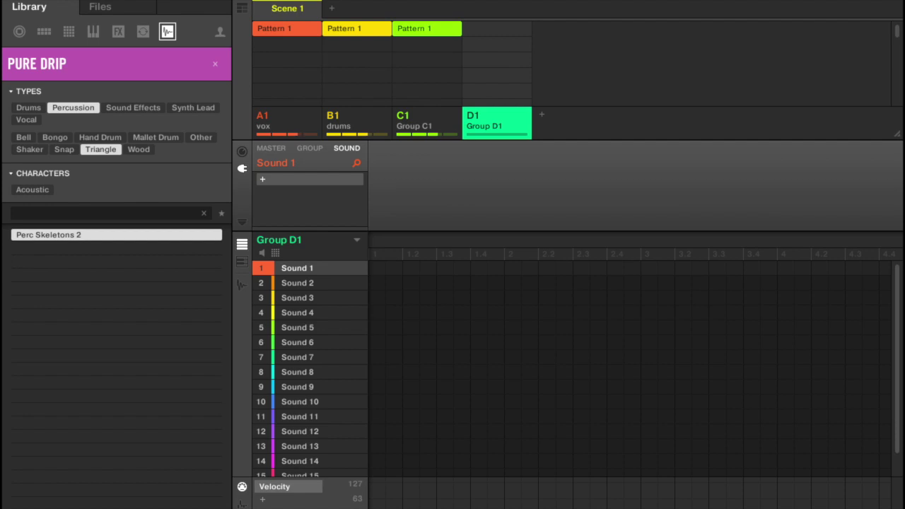
click(215, 64)
click(215, 63)
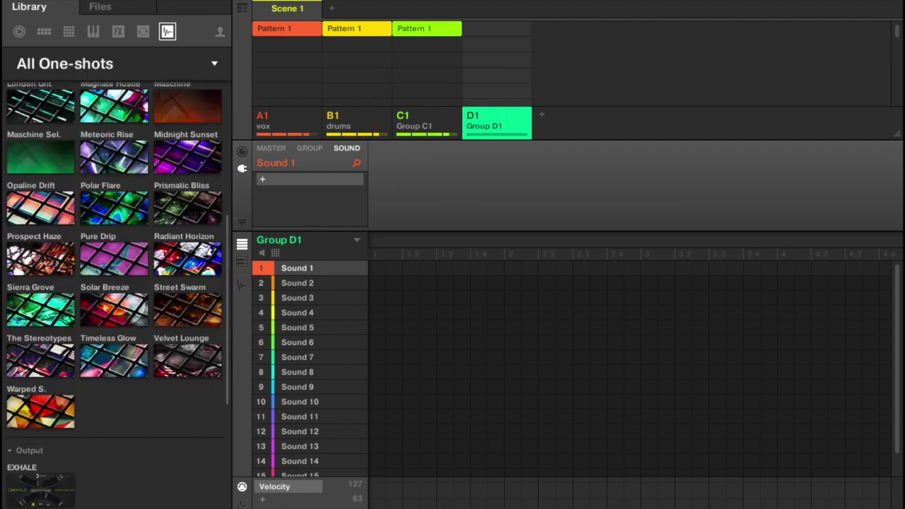
click(215, 63)
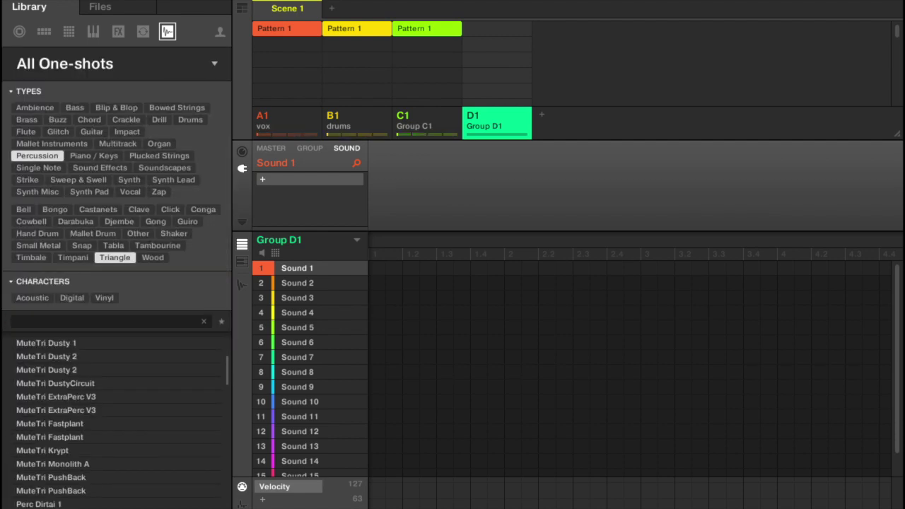
click(215, 64)
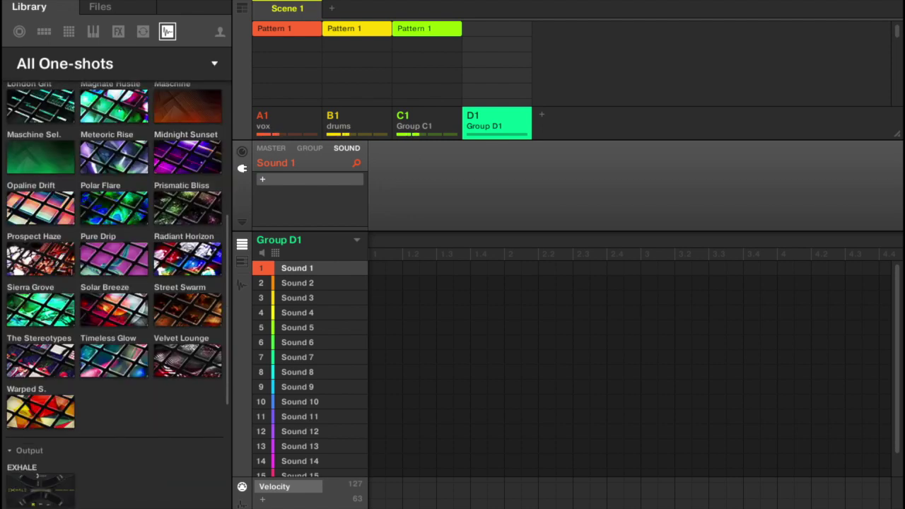
Look through the library's instruments and group kits for a bass source
click(93, 32)
click(92, 31)
click(214, 63)
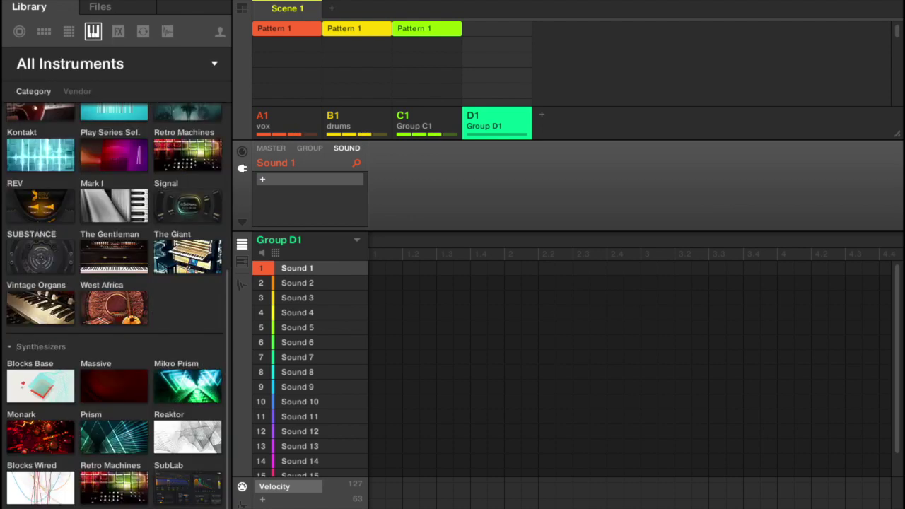
scroll(188, 332, up, 5)
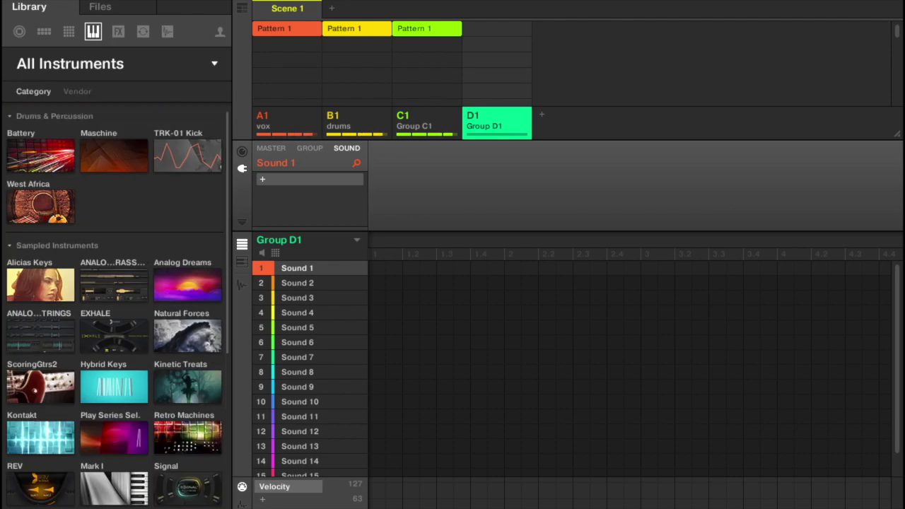
click(69, 64)
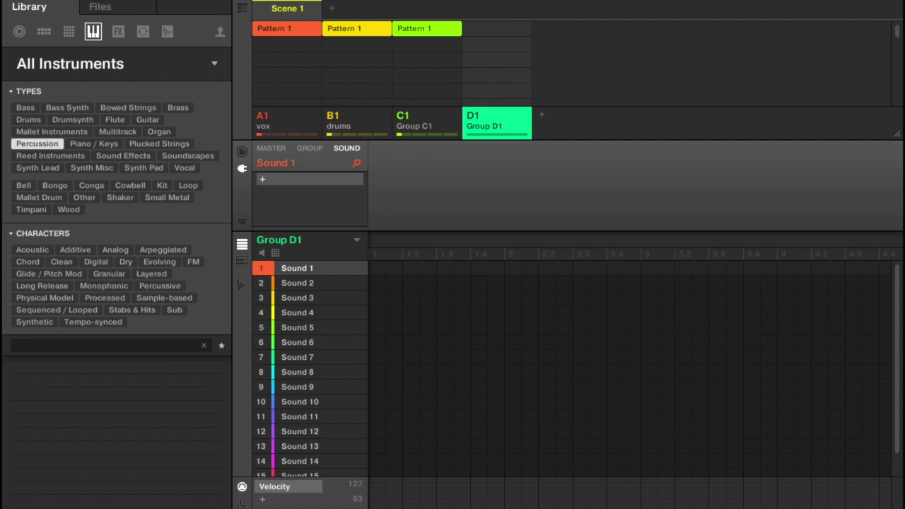
click(44, 32)
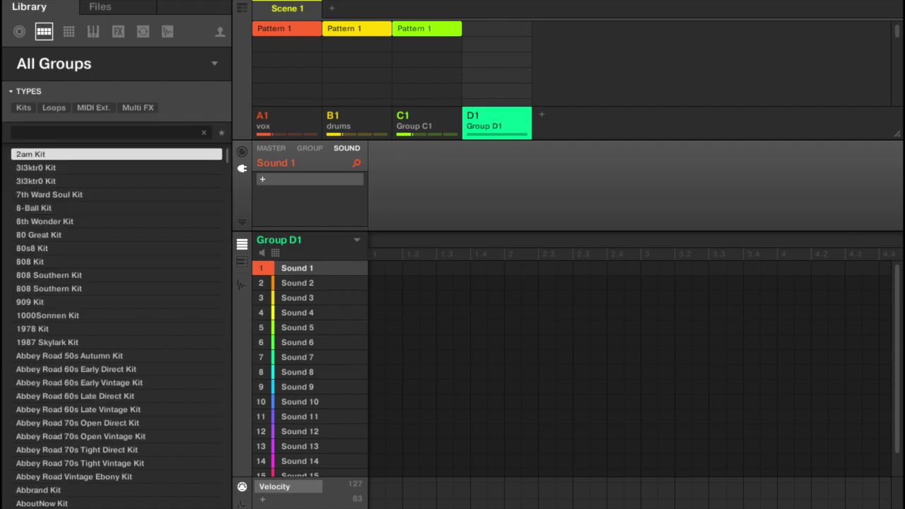
Filter the library's sounds to Pure Drip and Bass Synth, and load Bass Isle B onto Sound 1 of group D1
click(69, 32)
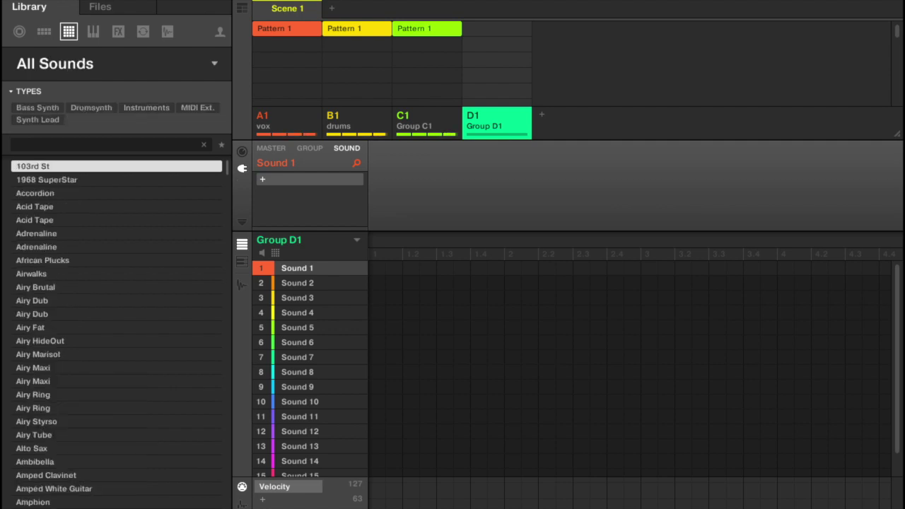
click(214, 63)
click(187, 420)
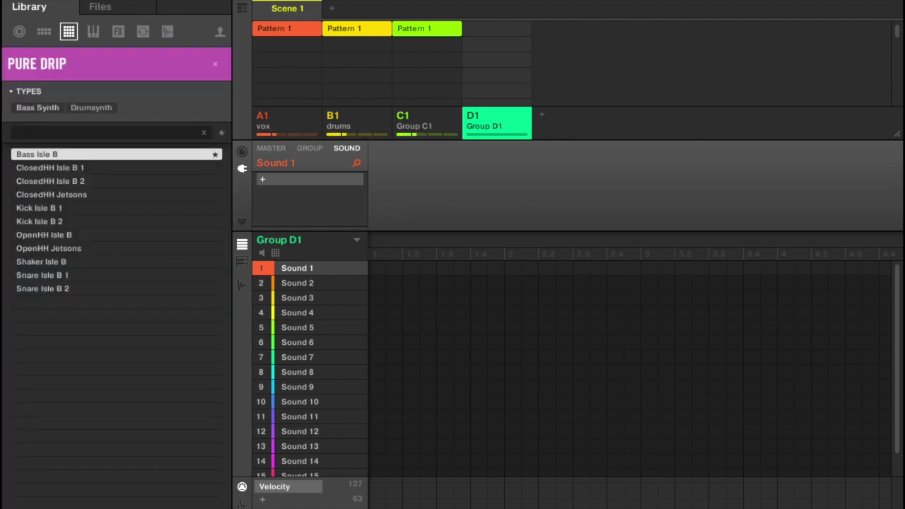
click(38, 108)
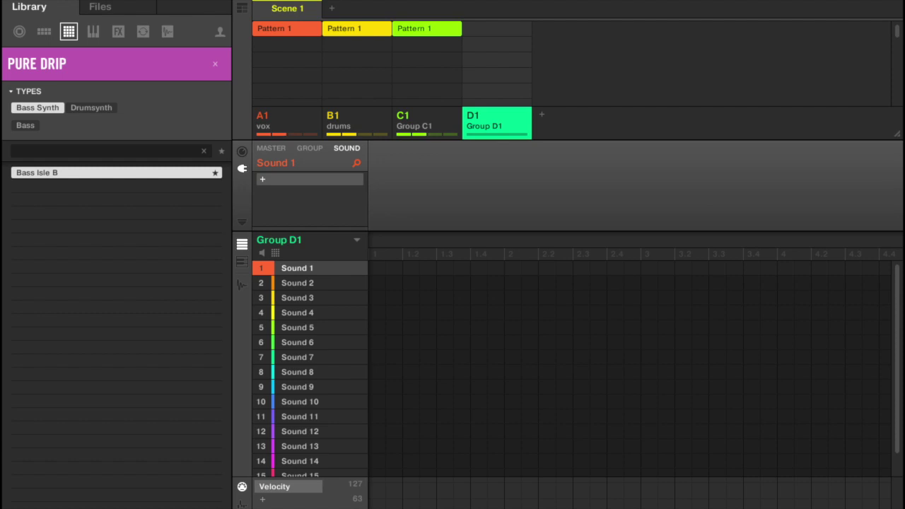
double_click(38, 173)
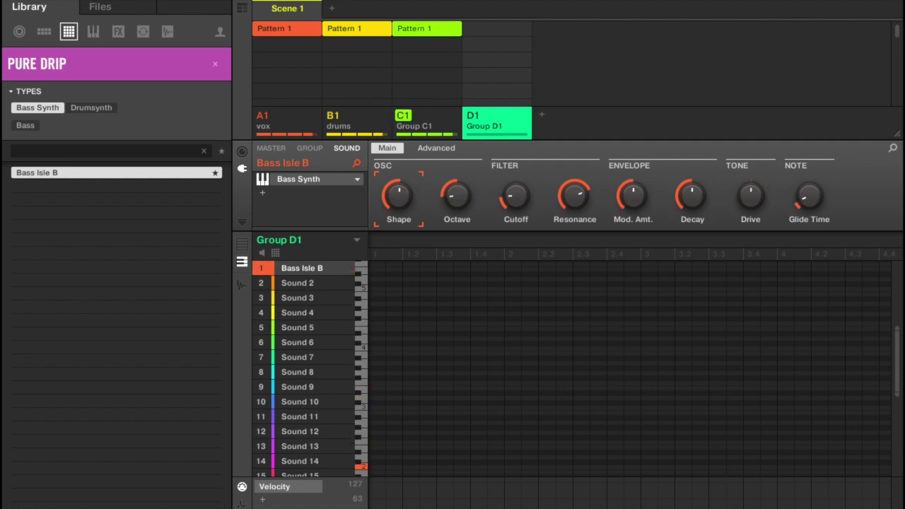
Mute group C1 and open Arcade from the vox group to check the vocal loop's key, closing its window when done
click(403, 115)
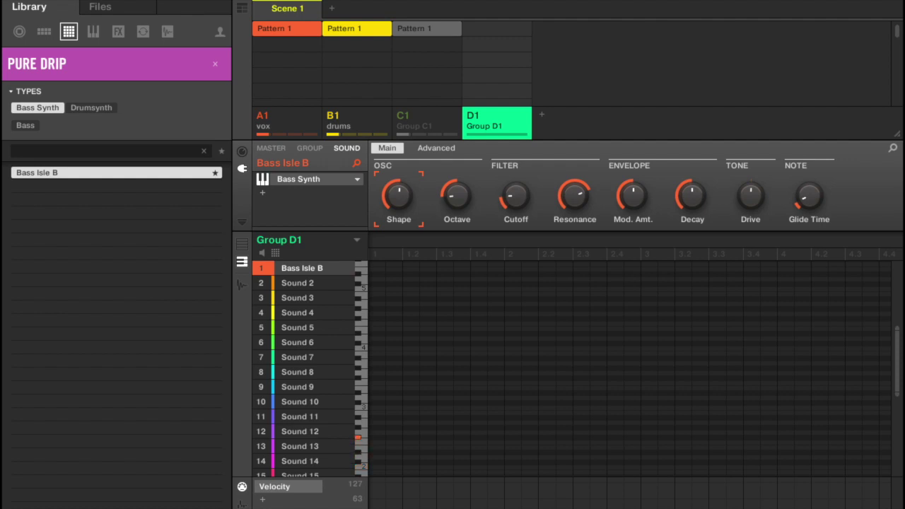
click(272, 124)
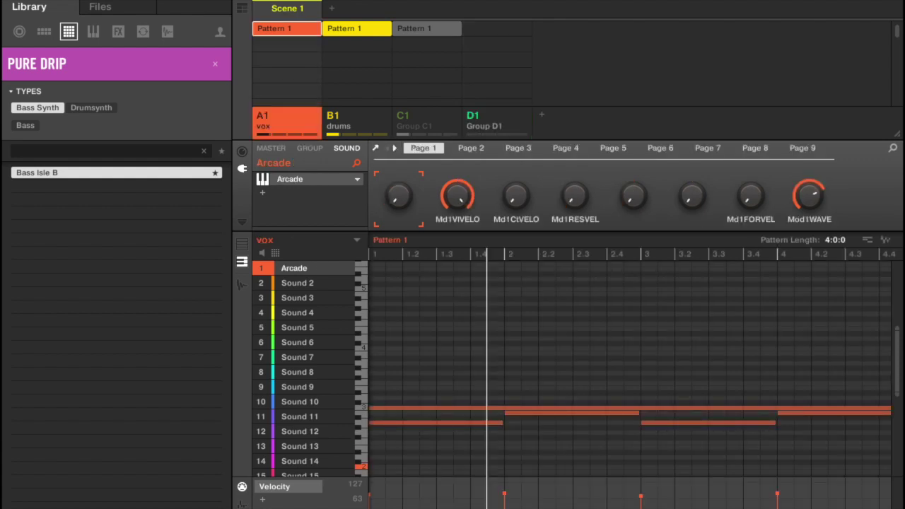
click(262, 180)
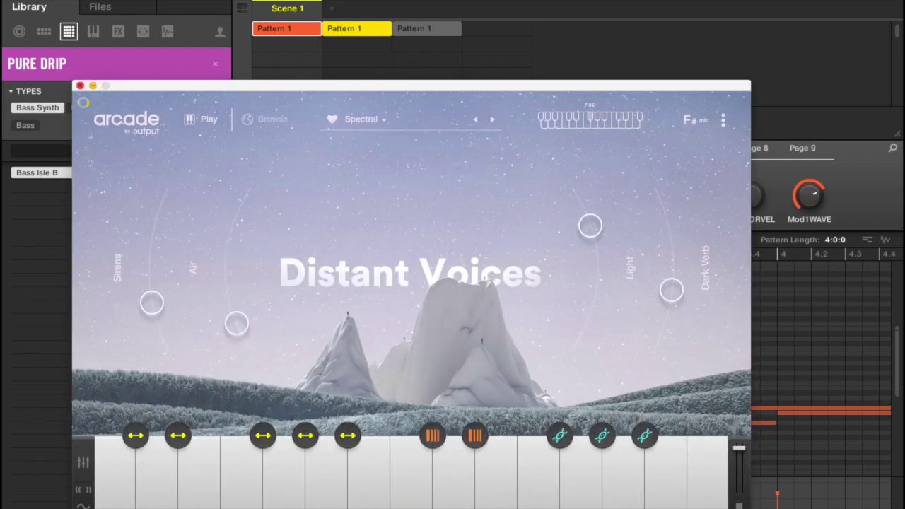
click(80, 86)
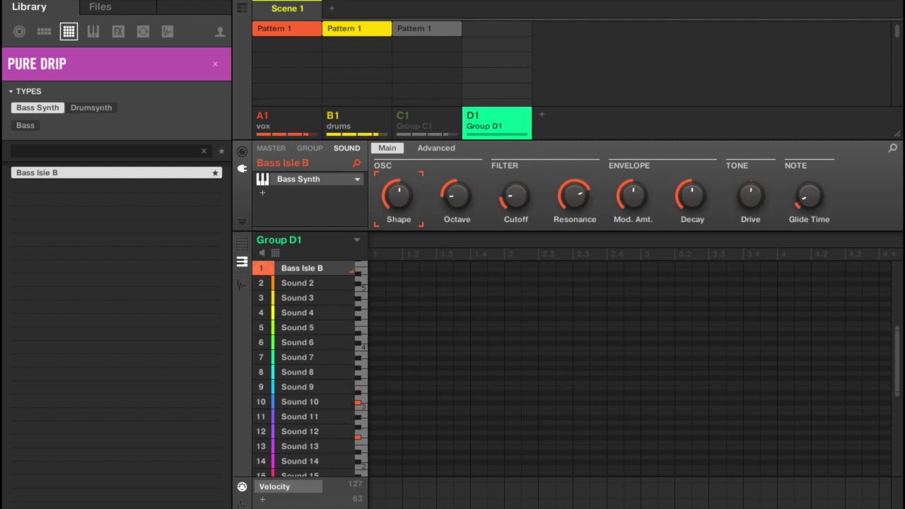
Create a pattern for group D1, try recording a bass take in it, and undo the recorded notes
click(496, 28)
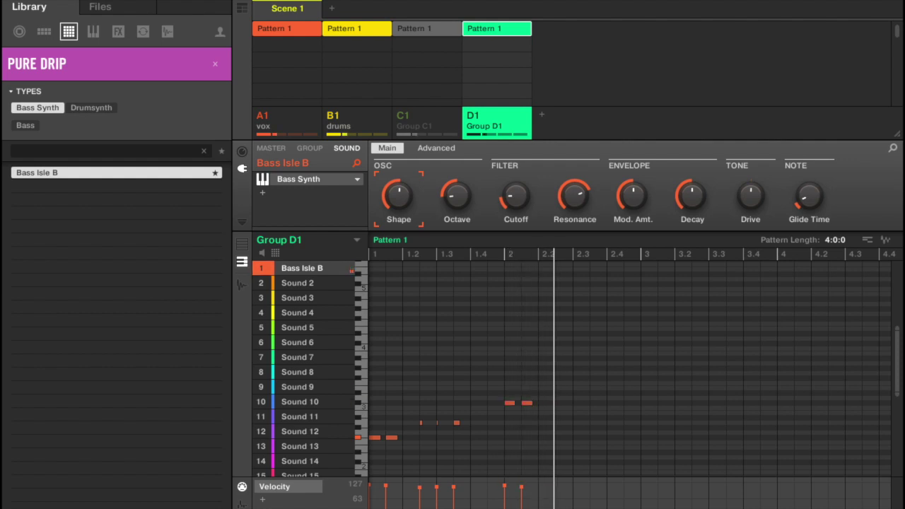
key(space)
key(ctrl+z)
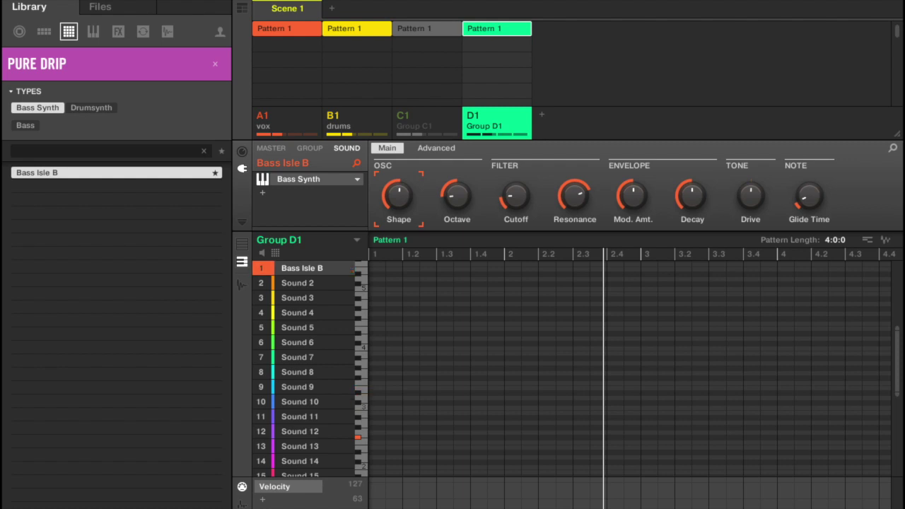
Set the pattern editor's step grid to 1/32
mouse_move(261, 487)
click(311, 506)
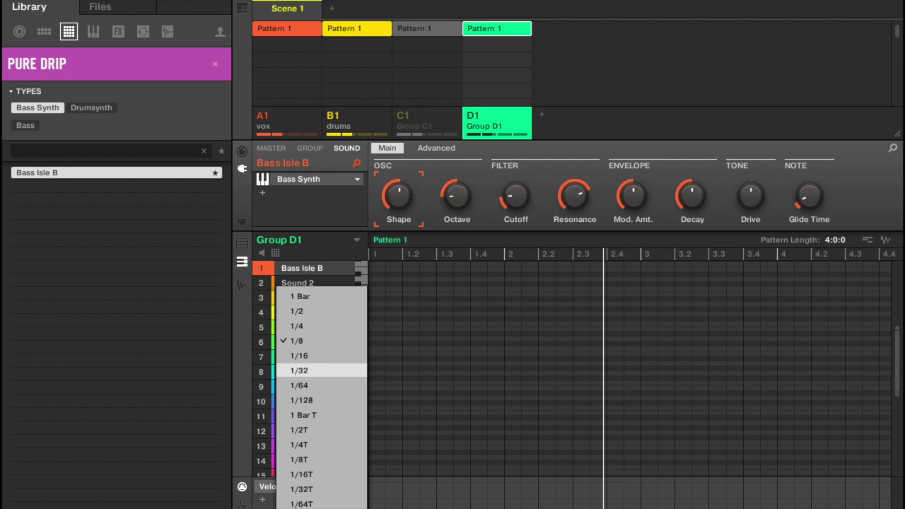
click(299, 370)
Record a four-bar Bass Isle B line in group D1's pattern and set the velocity of all its notes to 127
key(space)
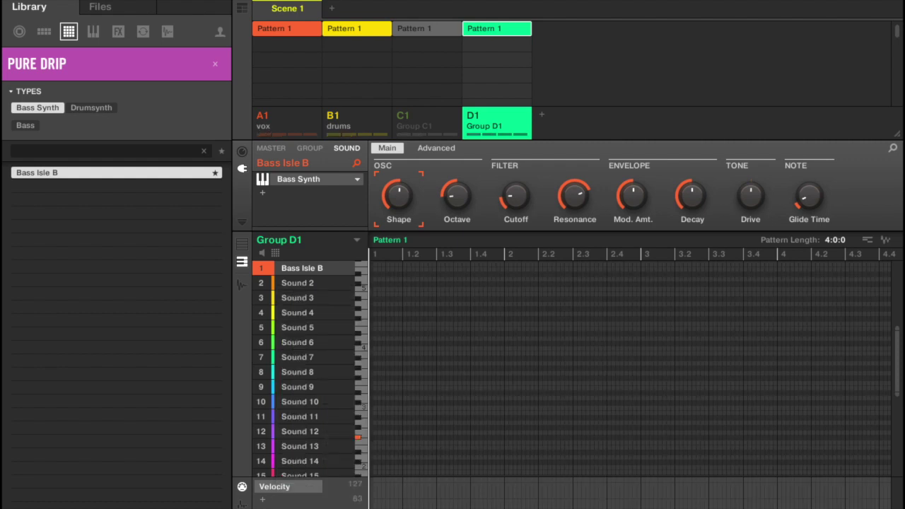
key(space)
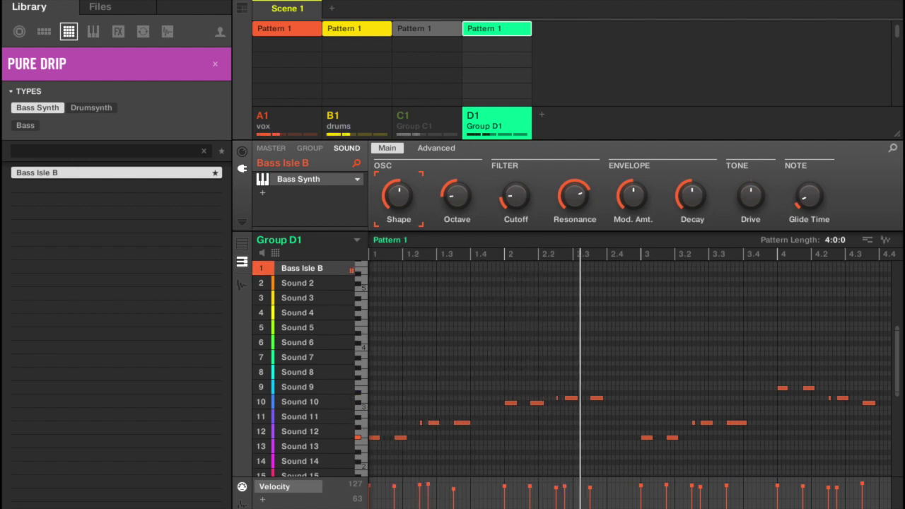
key(ctrl+a)
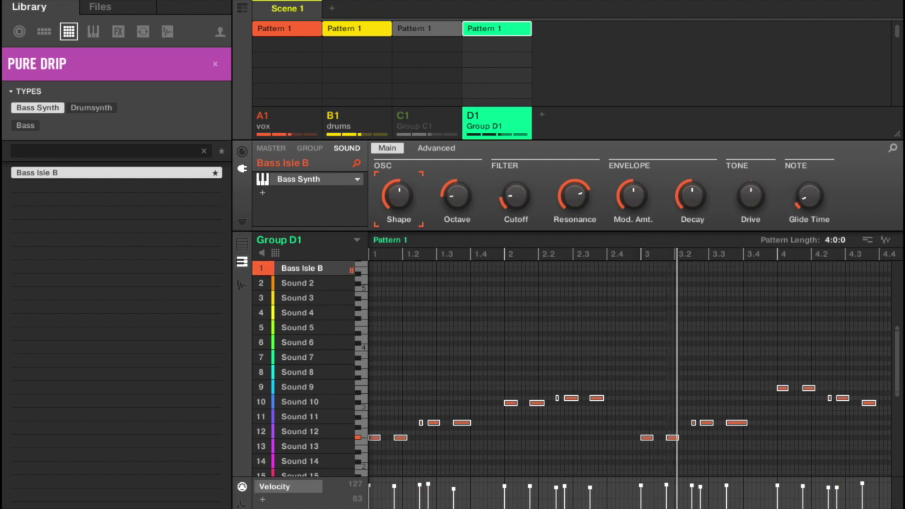
scroll(629, 368, down, 3)
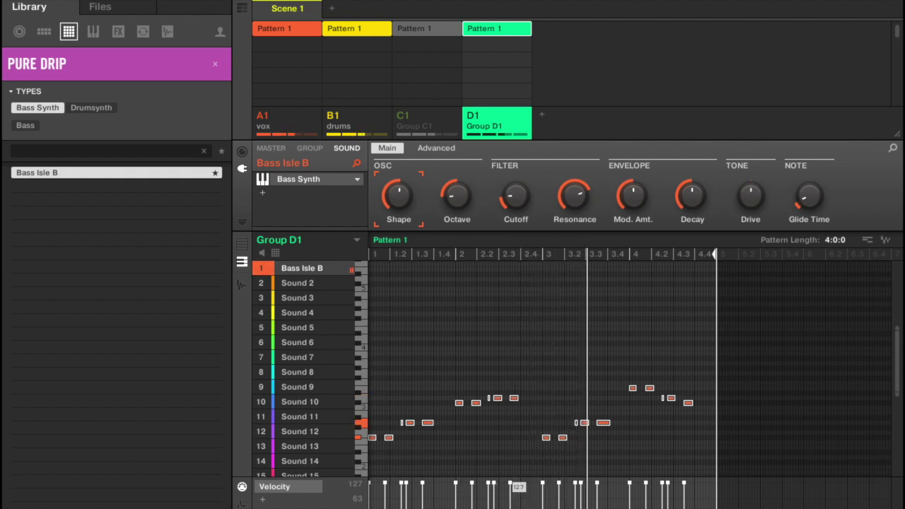
Check the Pure Drip Drumsynth sounds in the library and return the filter to Bass Synth
click(203, 151)
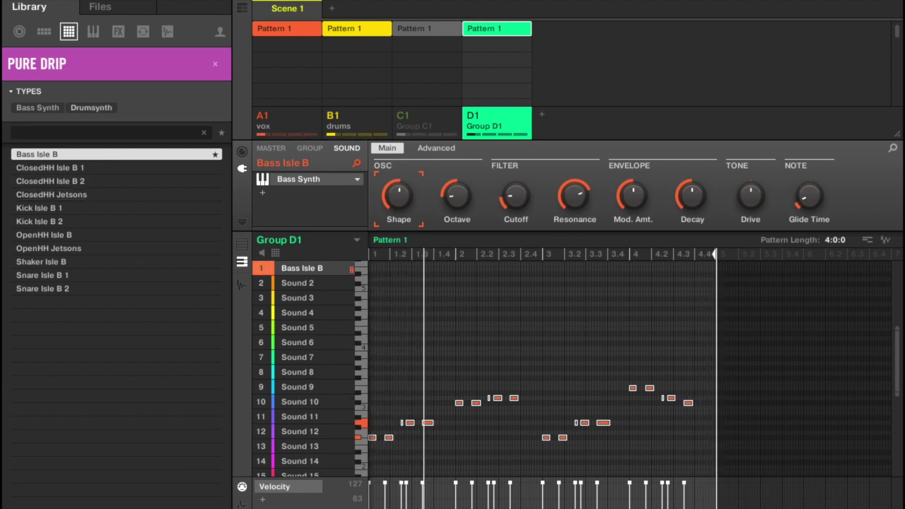
click(91, 108)
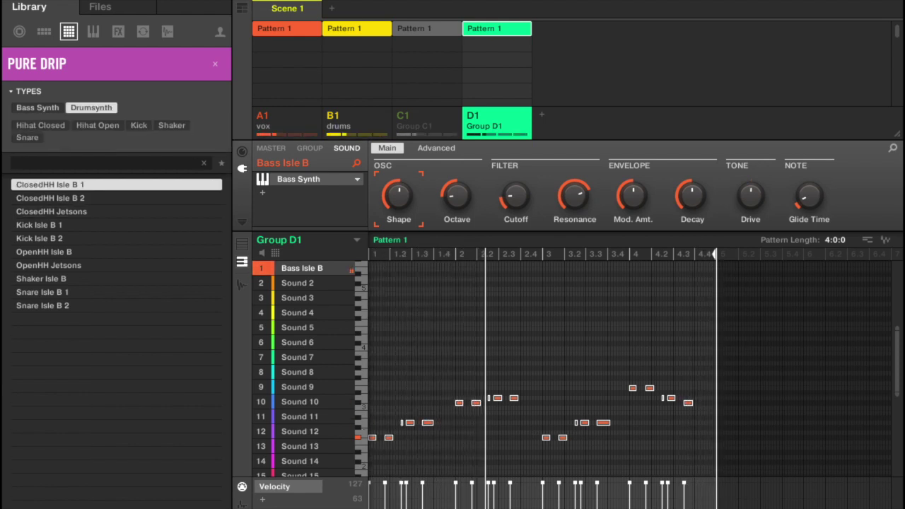
click(37, 108)
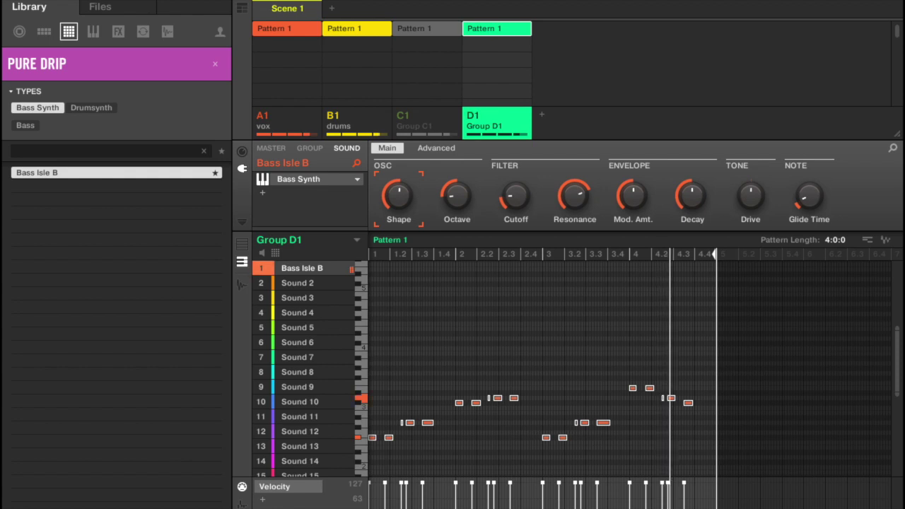
Rename group D1 as Bass
double_click(485, 126)
text(B)
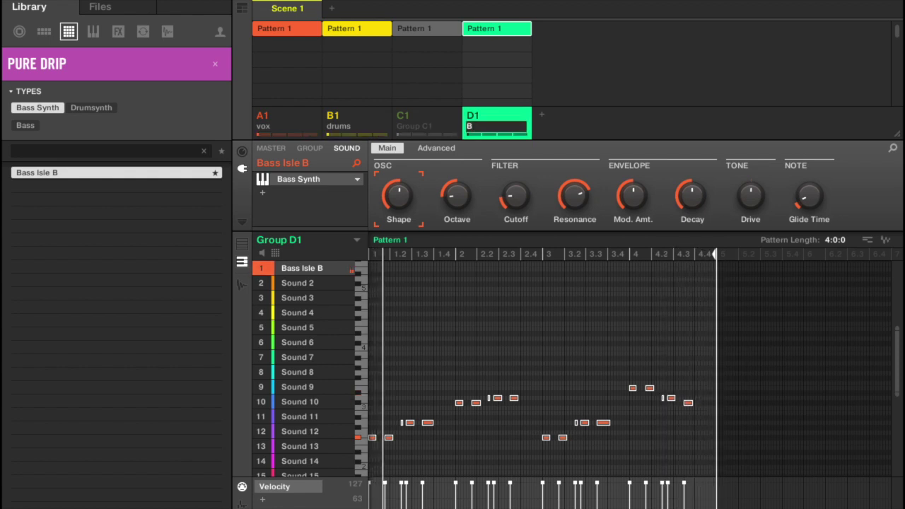
text(ass)
key(Return)
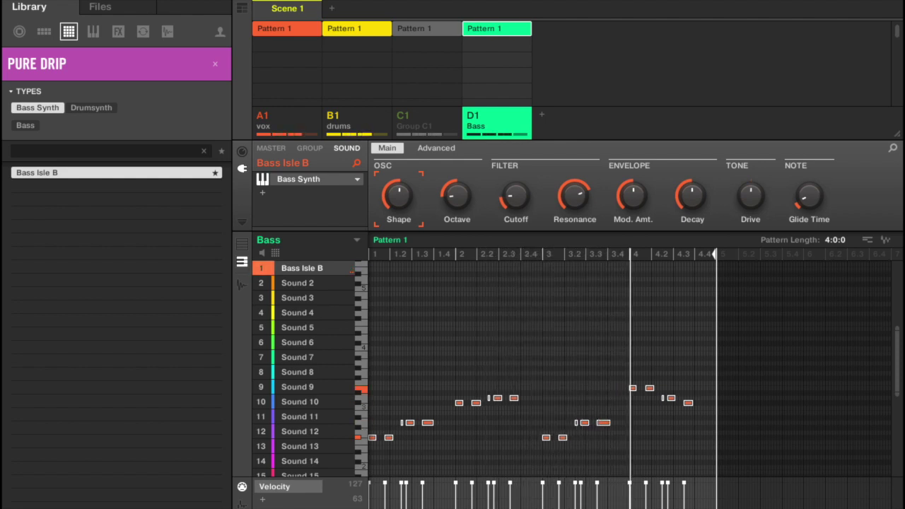
View the drums group's pattern, and unmute and select percussion group C1
click(356, 122)
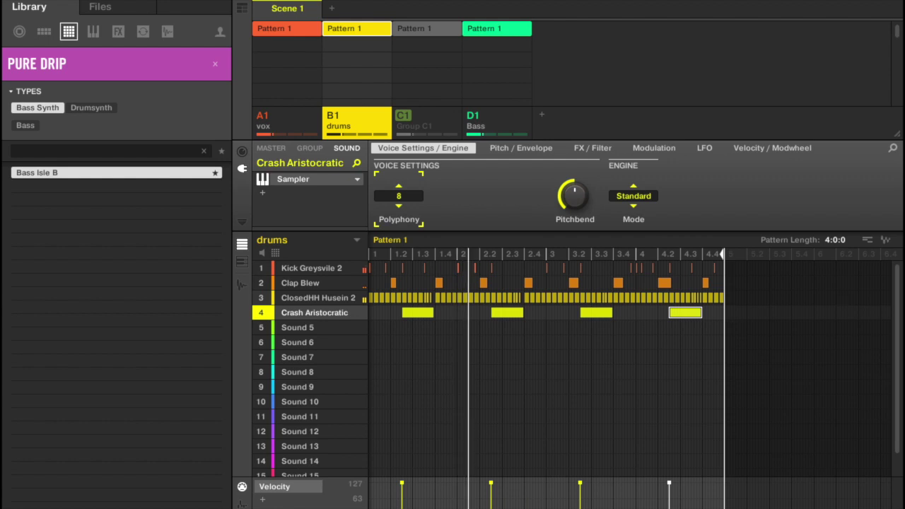
click(403, 115)
click(427, 123)
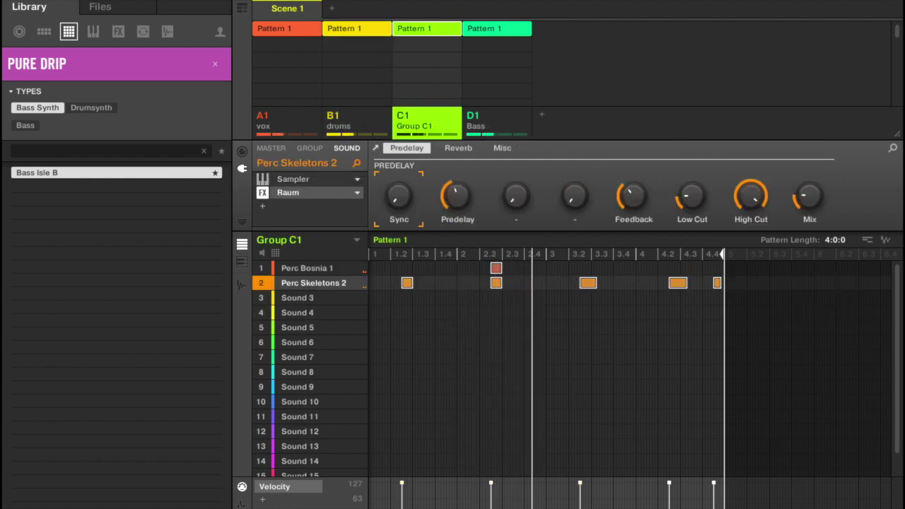